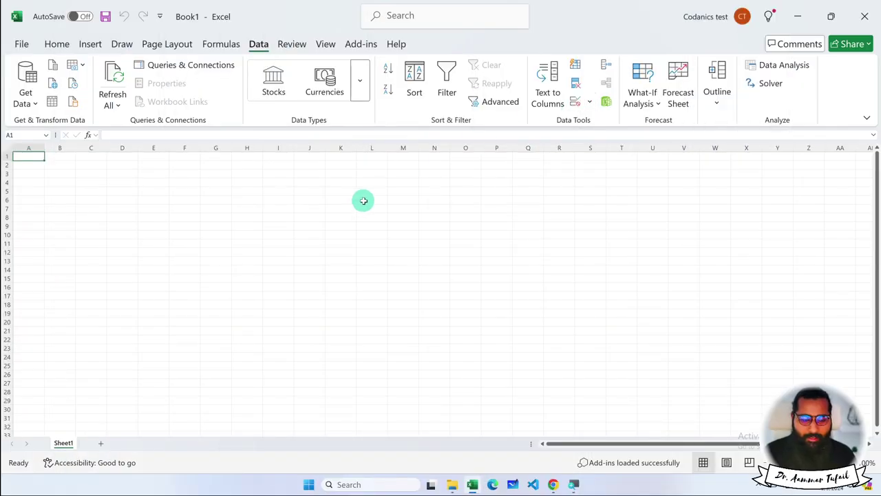
- Show the thumbnails of the open Chrome windows from the Windows taskbar
left_click(553, 484)
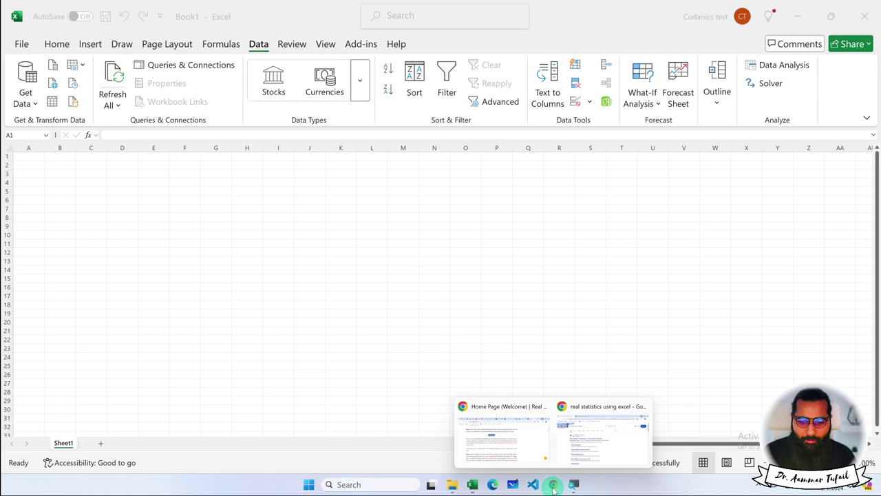
- In the Google results window, rerun the search for 'real statistics using excel'
left_click(590, 438)
left_click(278, 106)
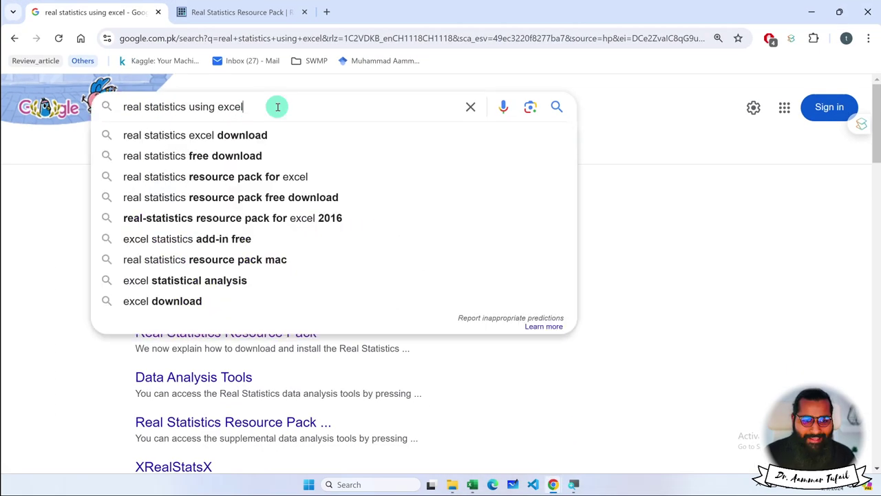
left_click_drag(264, 106, 115, 107)
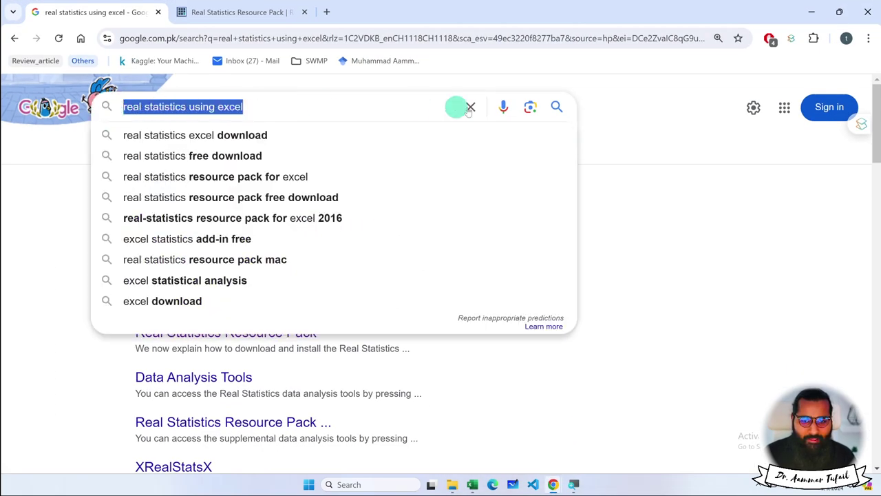
left_click(559, 106)
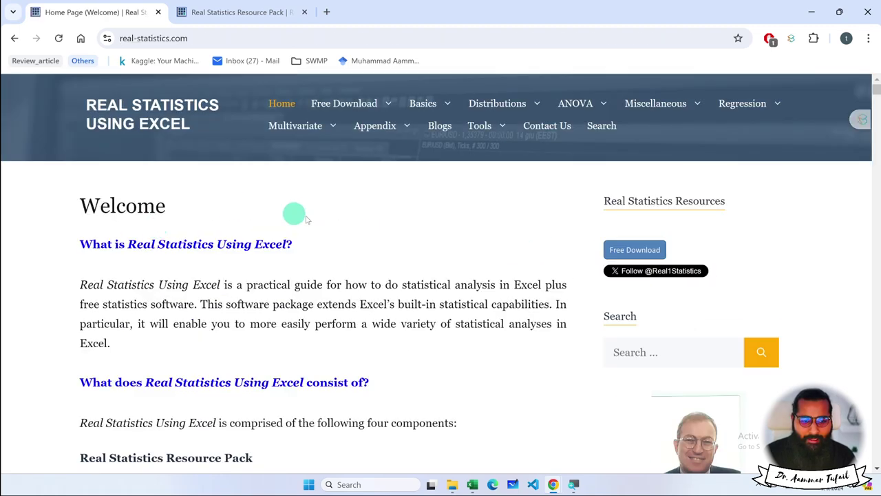
- Scroll through the real-statistics.com Welcome page to read it
scroll(382, 251, "down", 3)
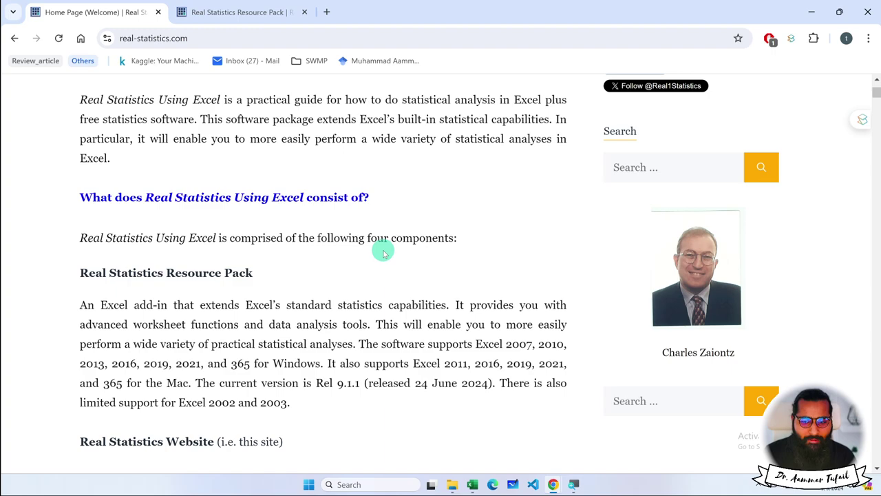
scroll(384, 252, "down", 1)
scroll(383, 252, "down", 3)
scroll(383, 253, "down", 4)
scroll(384, 253, "down", 4)
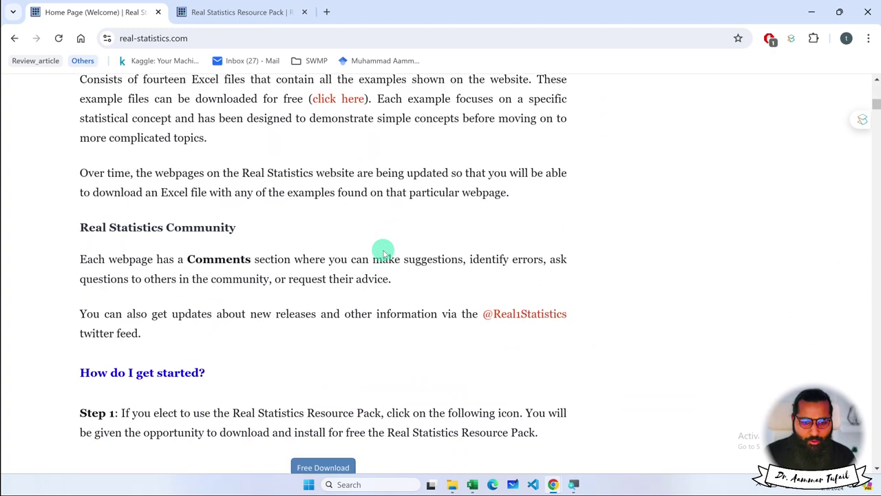
scroll(383, 252, "up", 2)
scroll(383, 249, "up", 12)
- Open Free Download > Resource Pack in the first tab and close the duplicate second tab
left_click(230, 19)
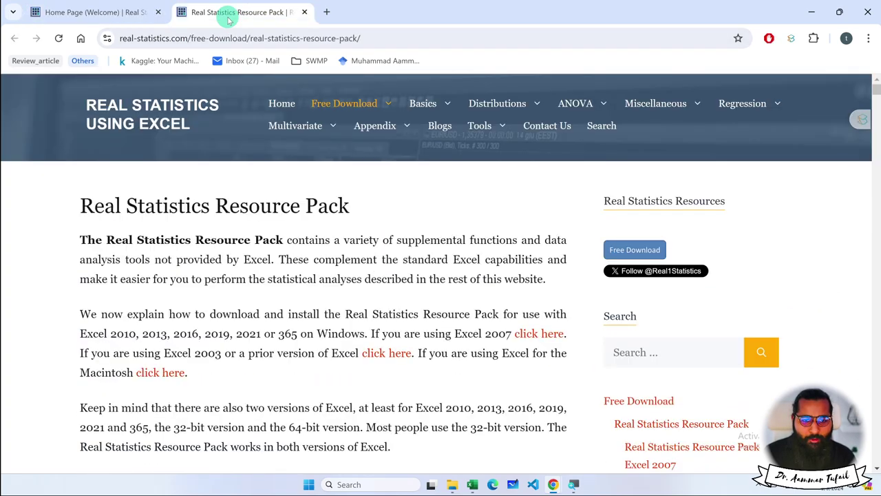
left_click(109, 17)
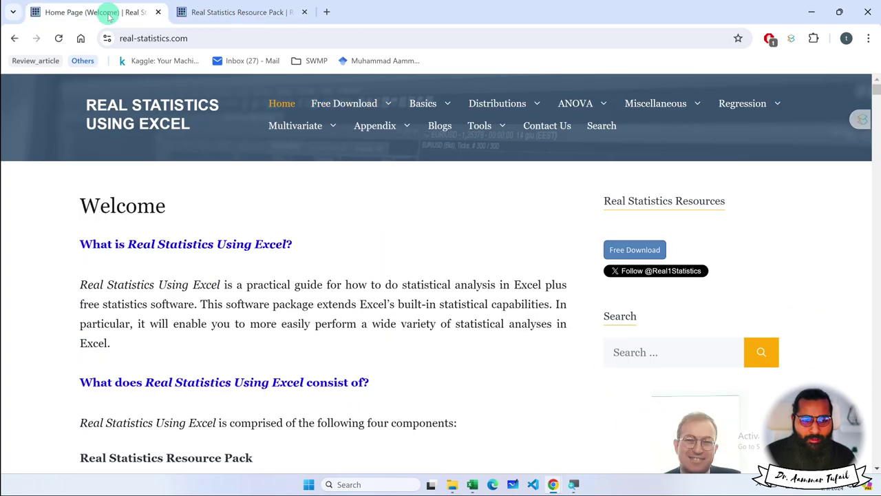
left_click(229, 19)
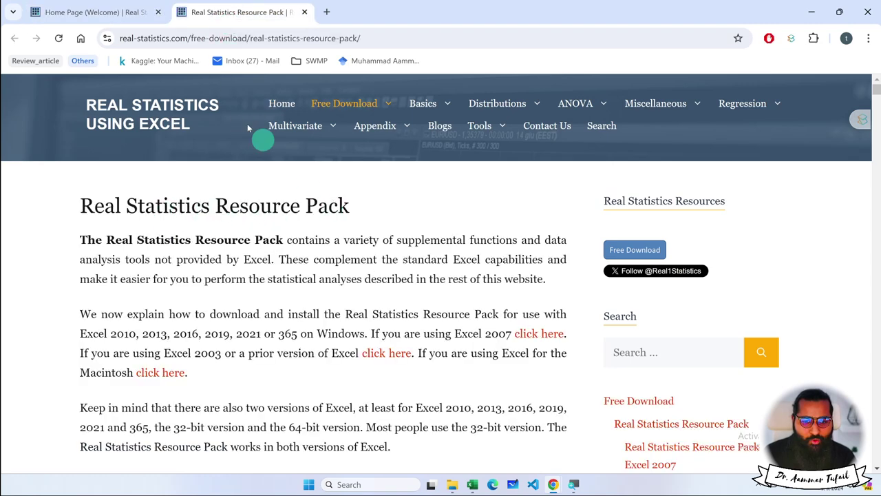
left_click(114, 12)
mouse_move(380, 105)
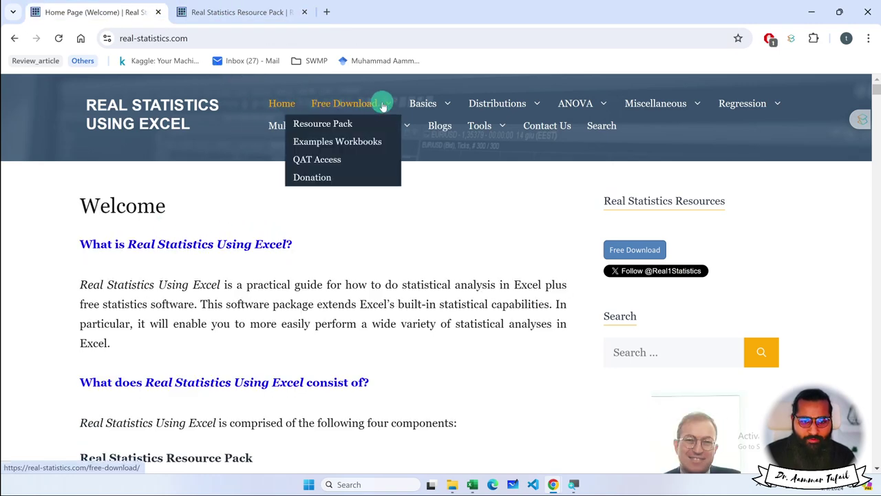
left_click(317, 127)
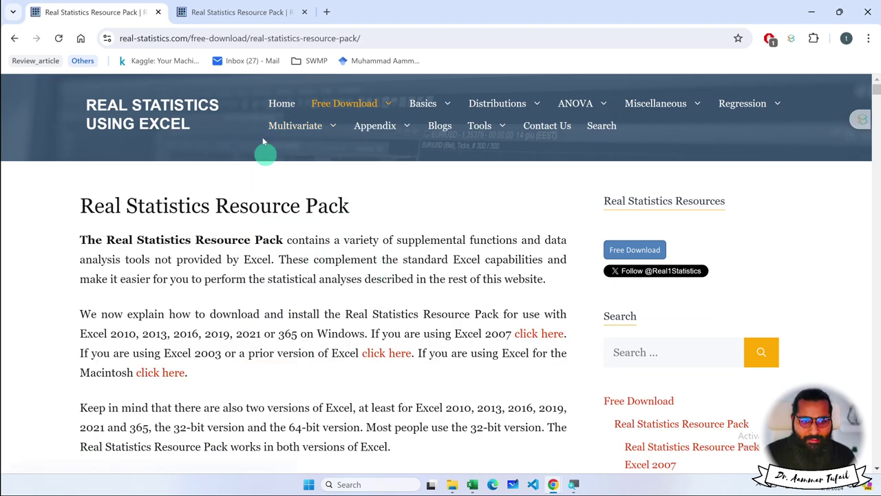
left_click(304, 12)
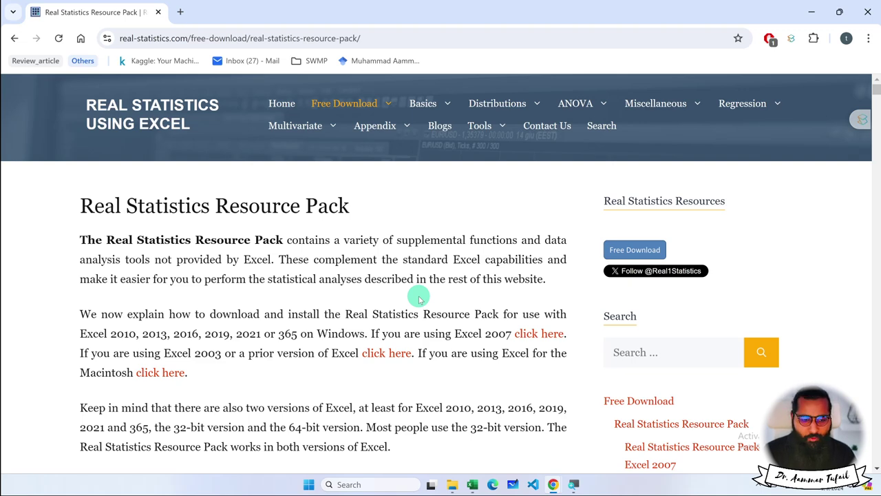
- Scroll the Resource Pack page down to its Download section
scroll(418, 297, "down", 2)
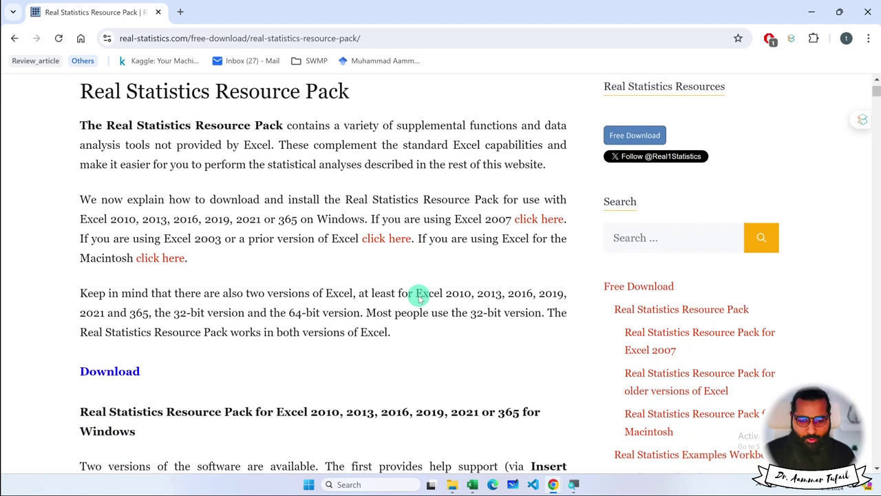
scroll(418, 297, "down", 1)
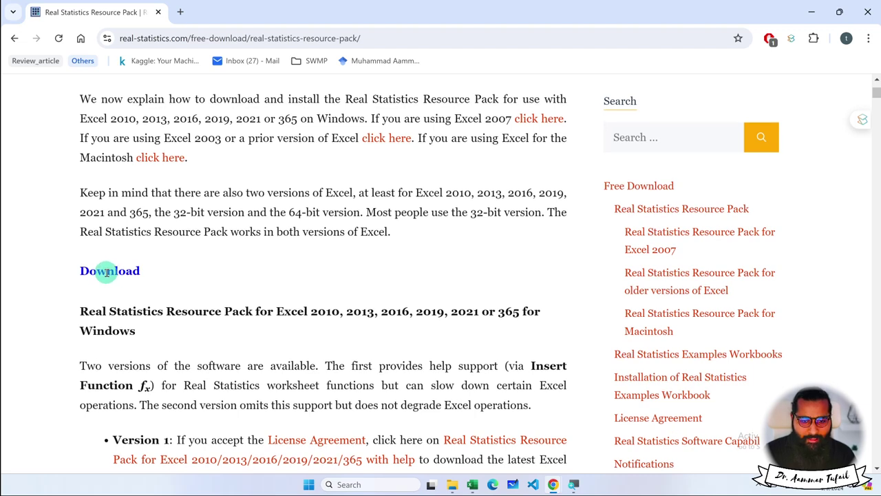
scroll(107, 274, "down", 3)
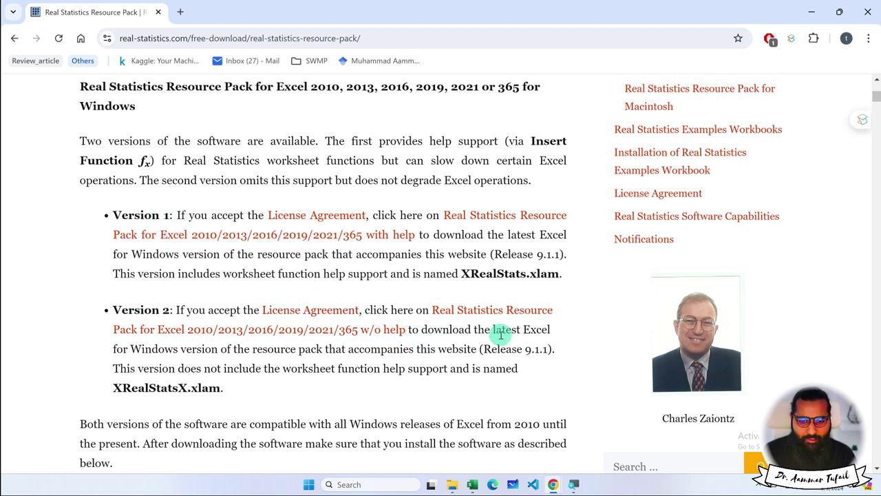
scroll(121, 147, "up", 1)
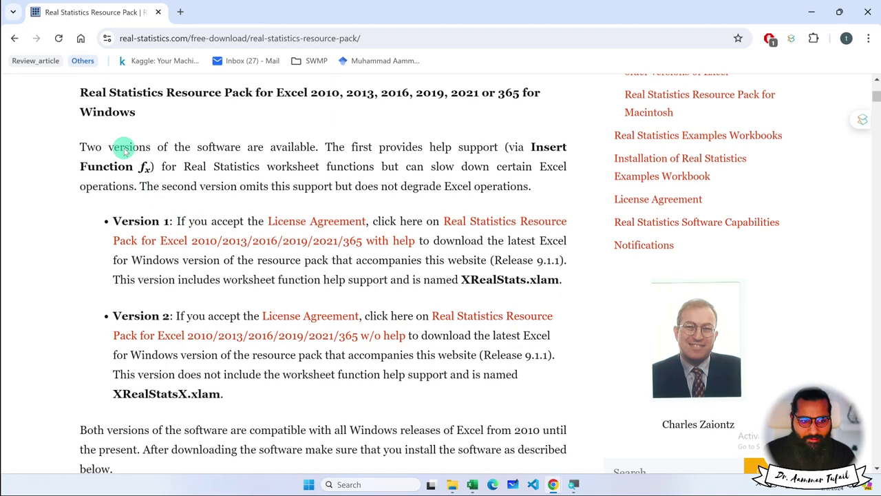
left_click_drag(81, 163, 144, 181)
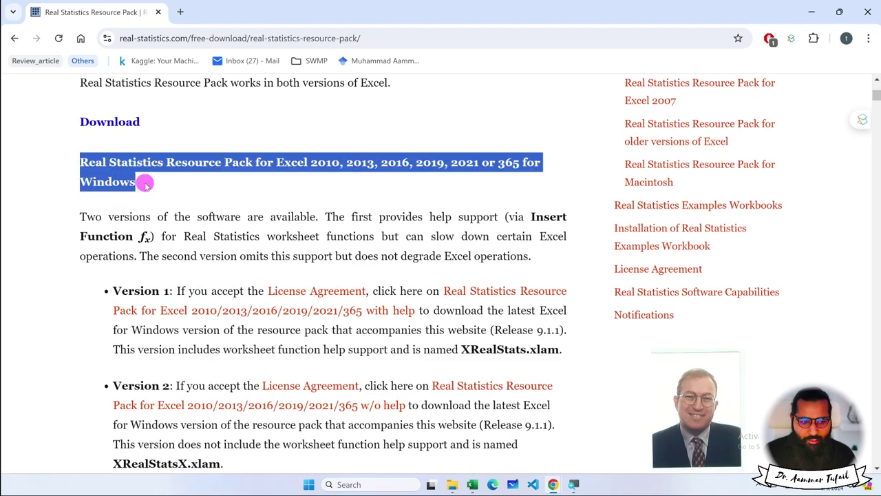
scroll(207, 301, "down", 5)
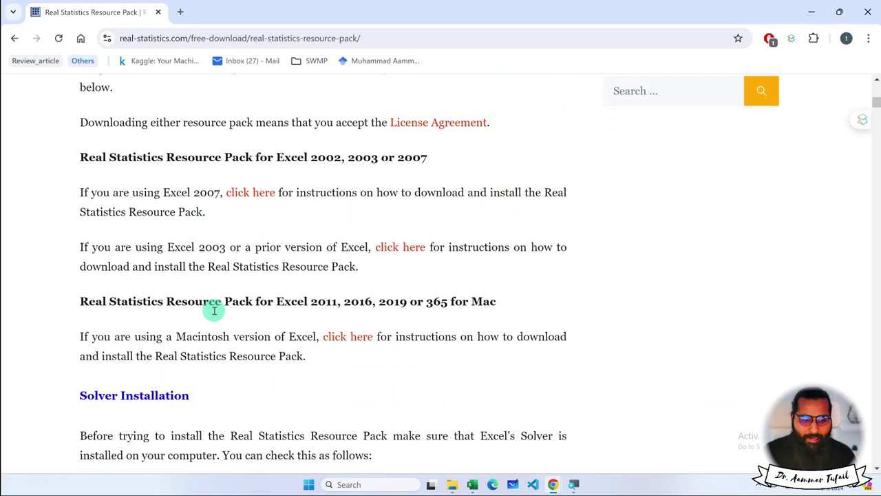
scroll(214, 311, "up", 3)
scroll(214, 310, "up", 3)
scroll(214, 310, "up", 3)
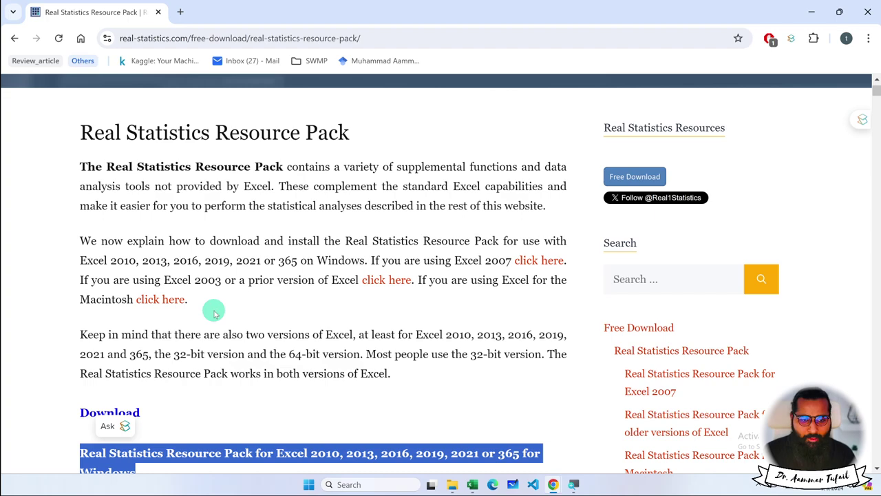
scroll(214, 313, "down", 3)
scroll(215, 313, "down", 1)
scroll(214, 313, "down", 1)
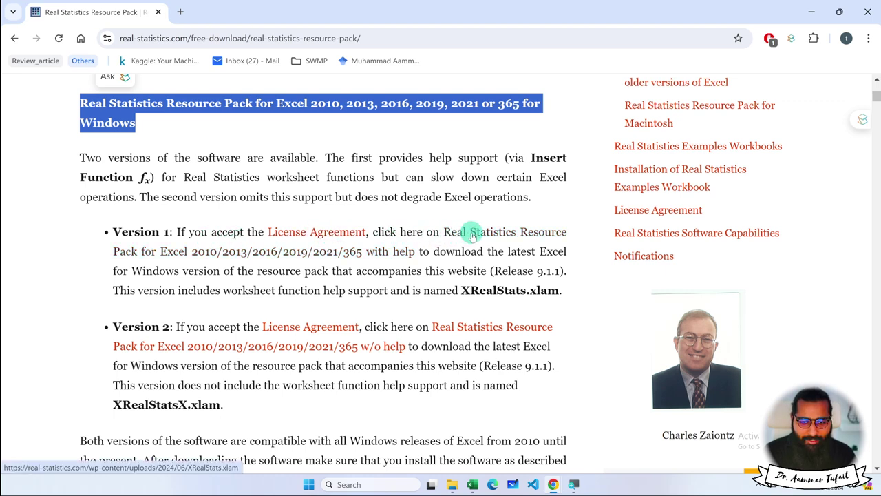
- Download the Windows Version 1 pack with help as XRealStats (1).xlam and show its Downloads folder
left_click(207, 254)
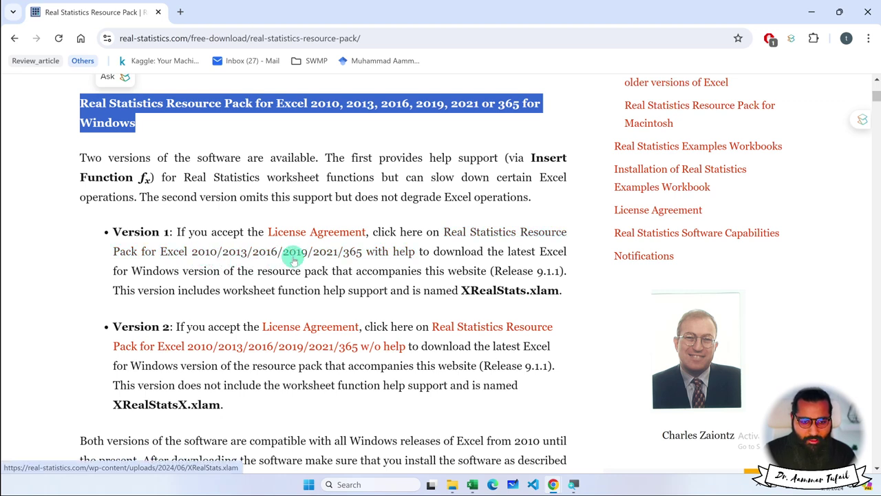
left_click(353, 256)
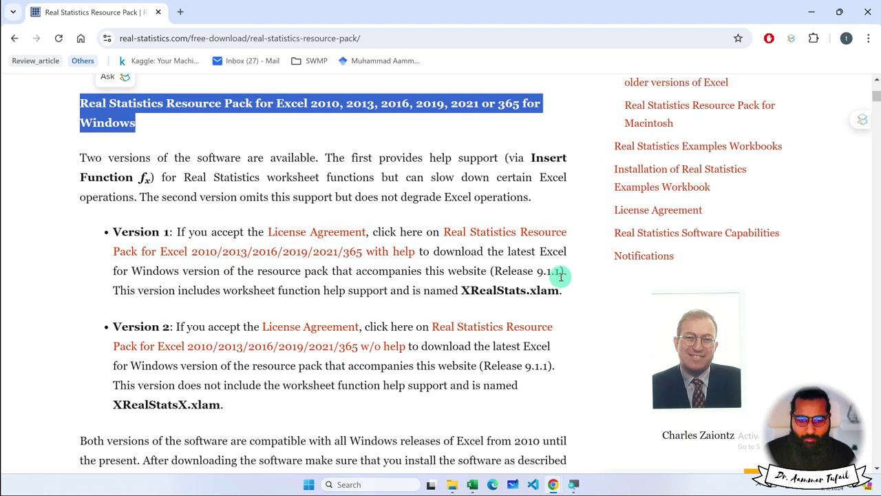
left_click(483, 234)
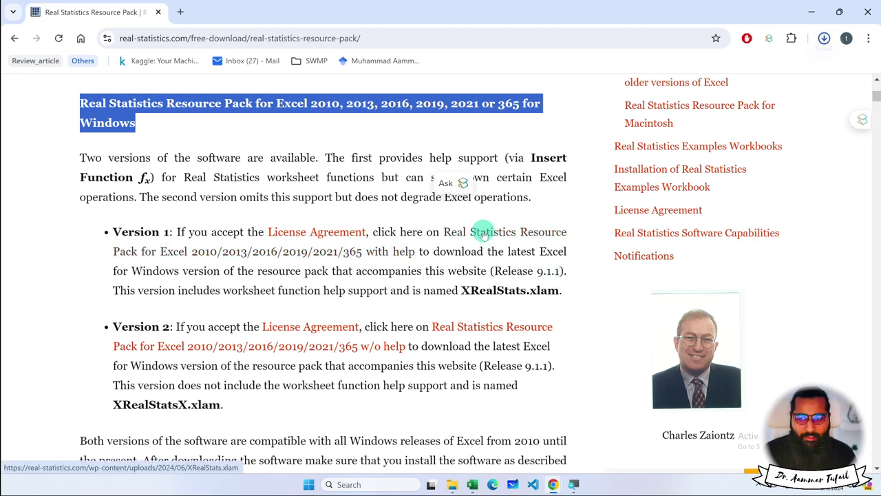
left_click(828, 39)
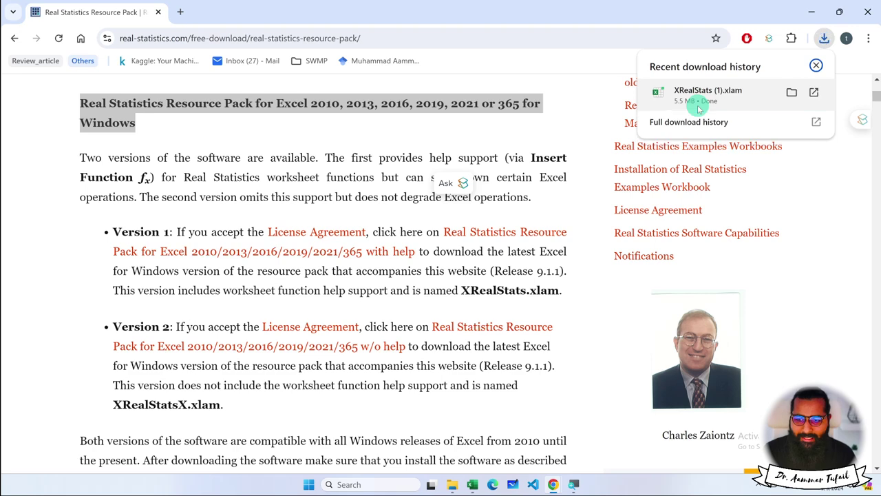
left_click(452, 483)
- Paste the downloaded add-in into Documents and rename it XRealStats
left_click(174, 102)
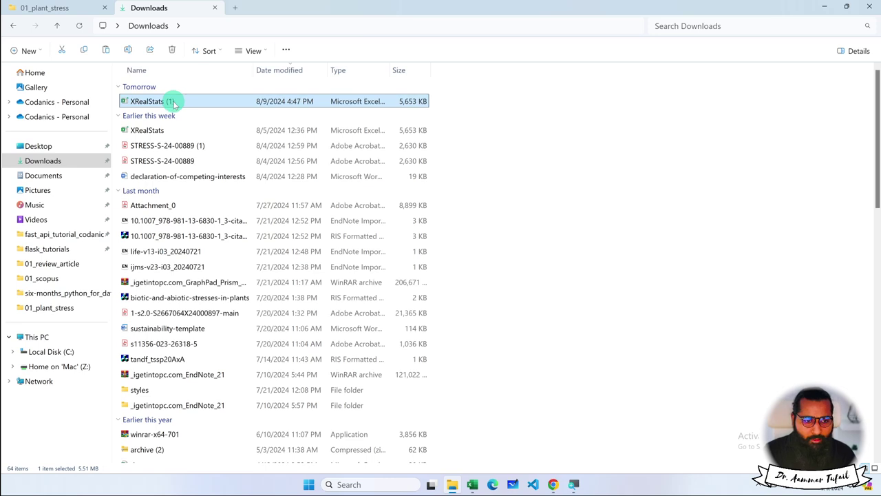
left_click(67, 117)
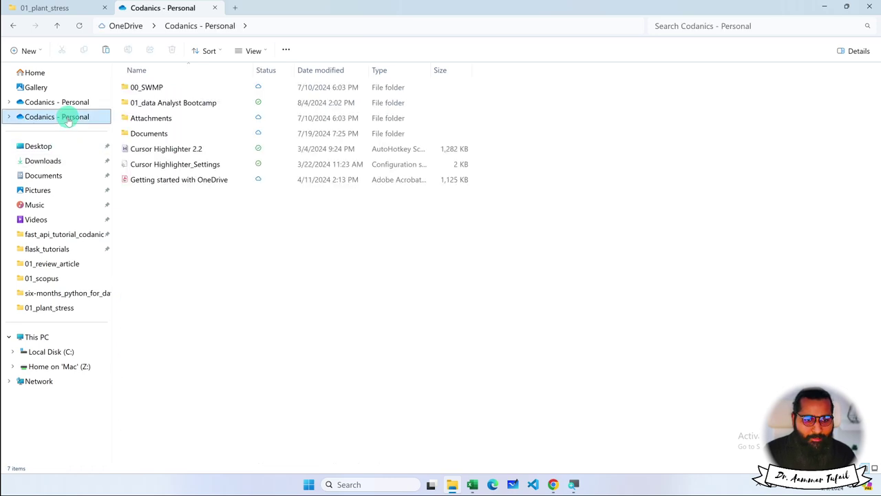
left_click(61, 176)
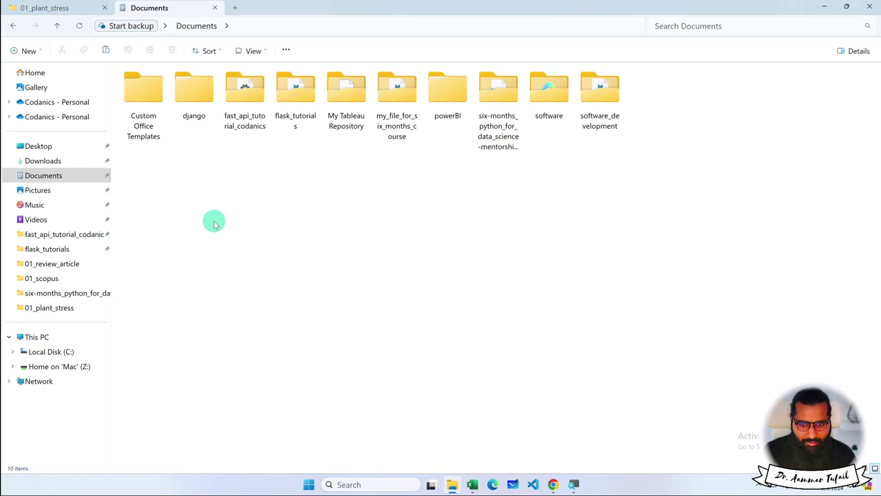
key("ctrl+v")
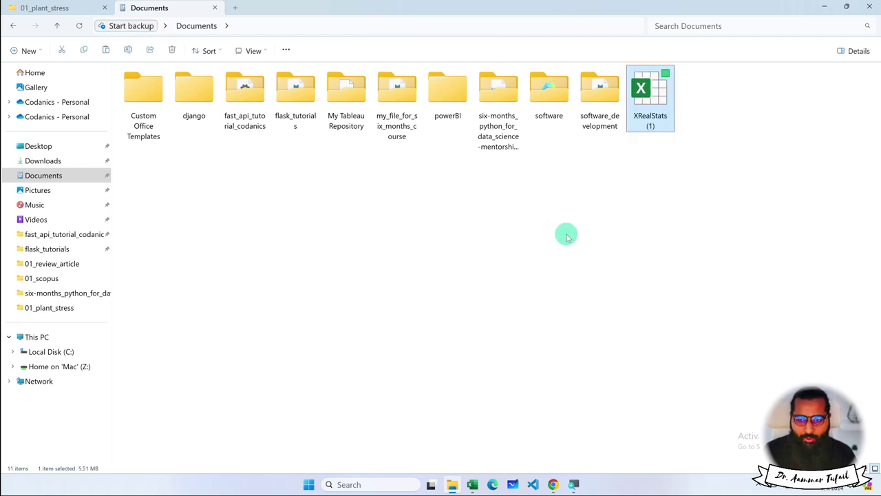
key("F2")
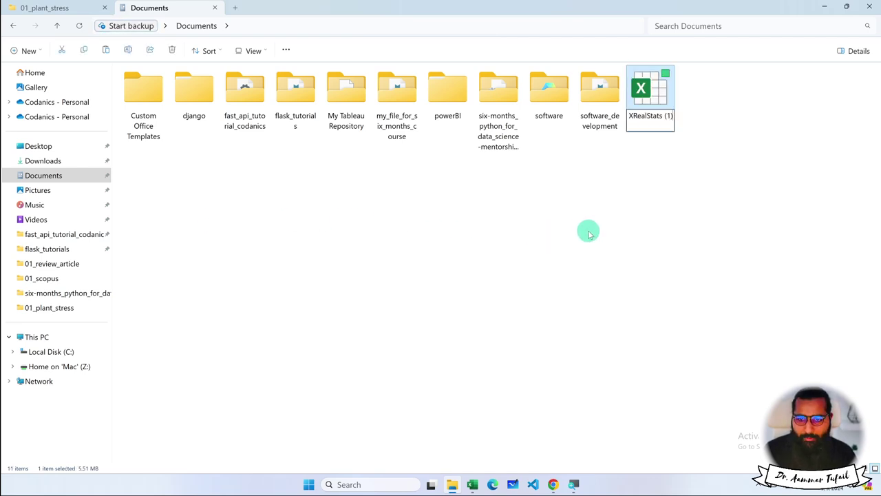
key("Return")
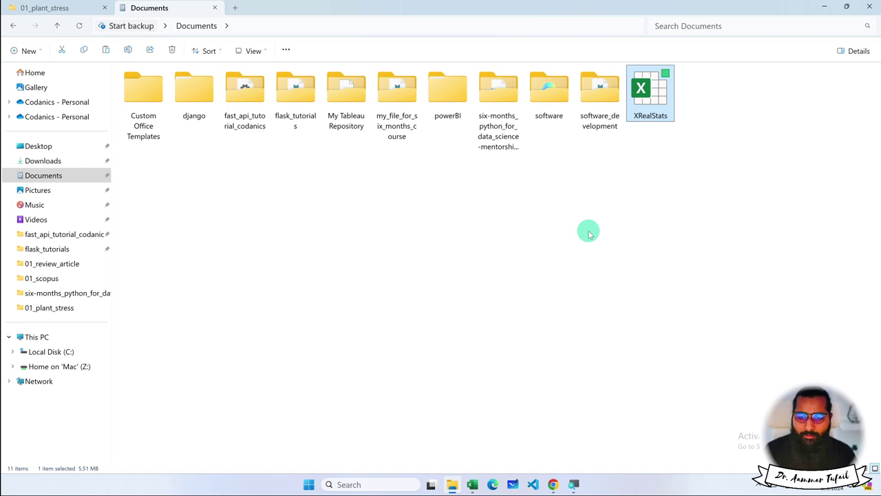
- Open the Properties dialog of the XRealStats file
left_click(589, 233)
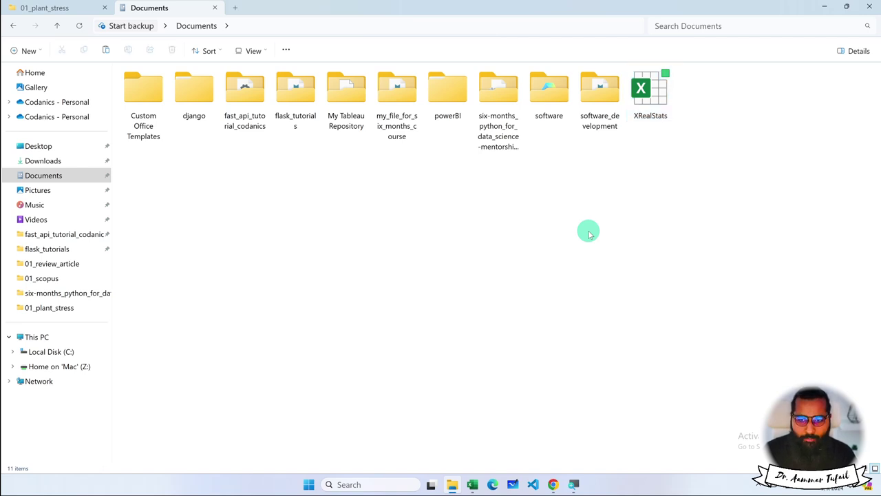
left_click(657, 102)
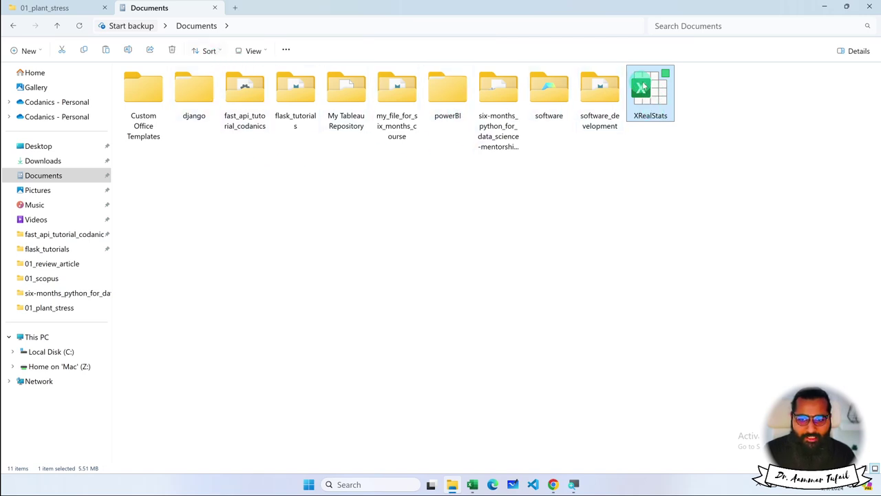
right_click(643, 86)
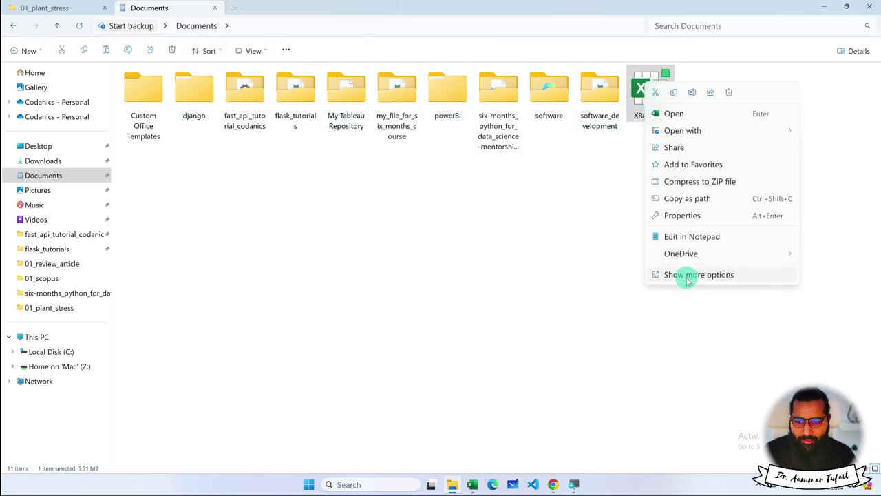
left_click(708, 216)
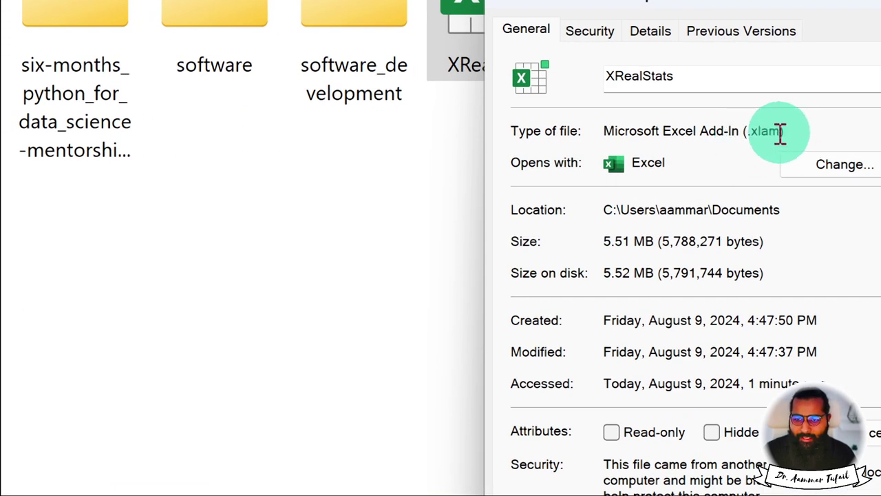
- Select the 'Microsoft Excel Add-In' file type text, then close Properties without changes
left_click(776, 131)
left_click_drag(776, 131, 581, 134)
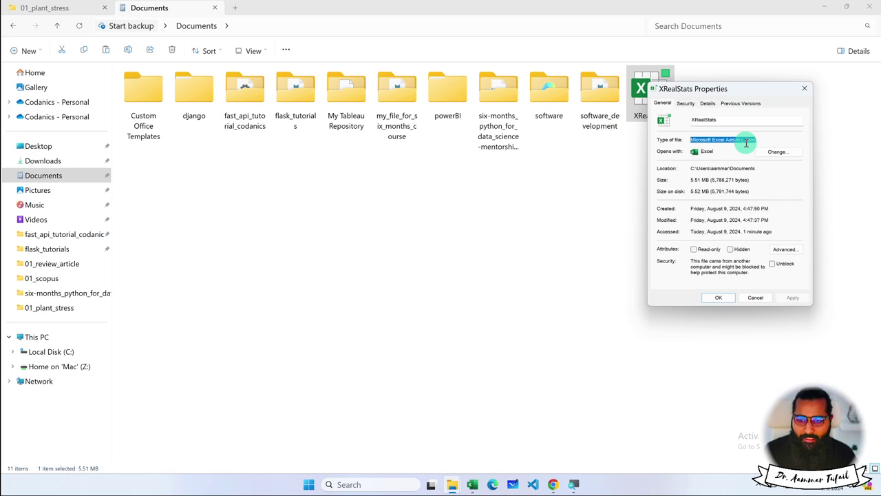
left_click(754, 304)
- Reopen XRealStats Properties, tick Unblock, and apply it with OK
right_click(653, 97)
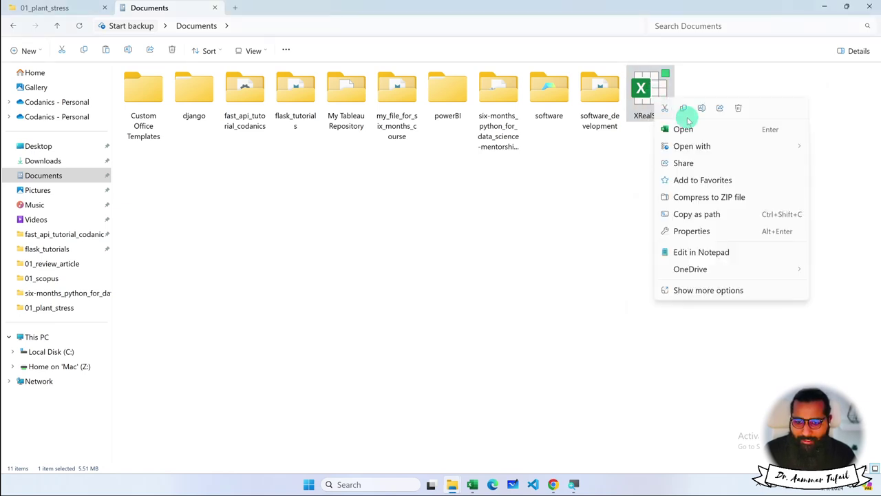
left_click(693, 230)
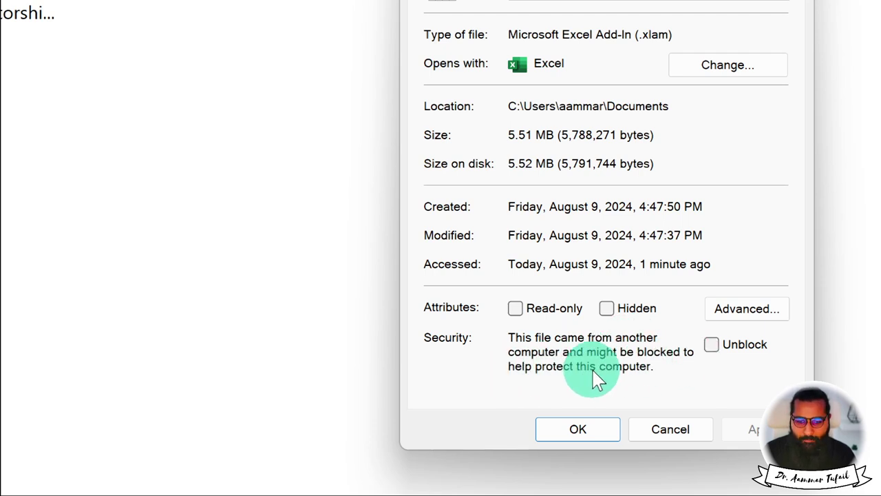
left_click(712, 345)
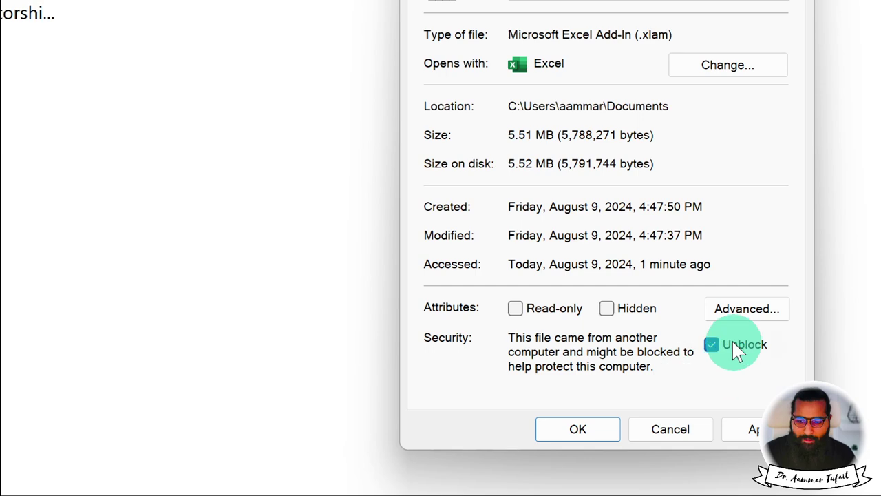
left_click(742, 429)
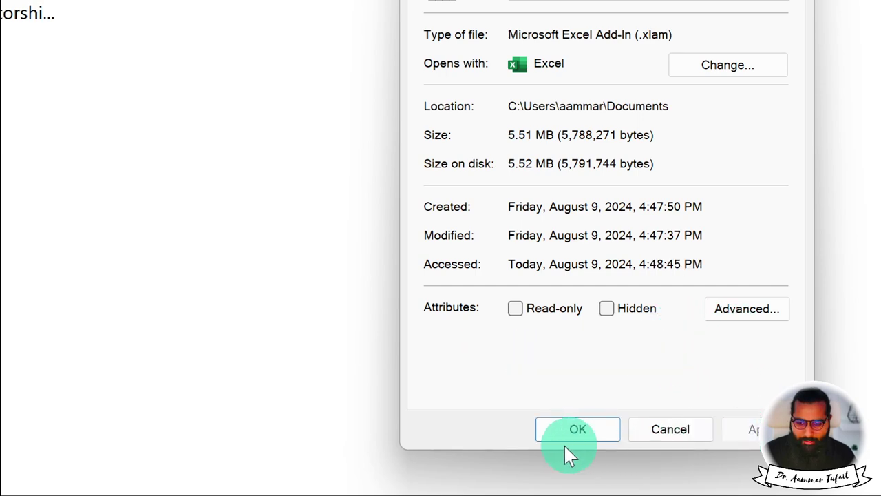
left_click(573, 430)
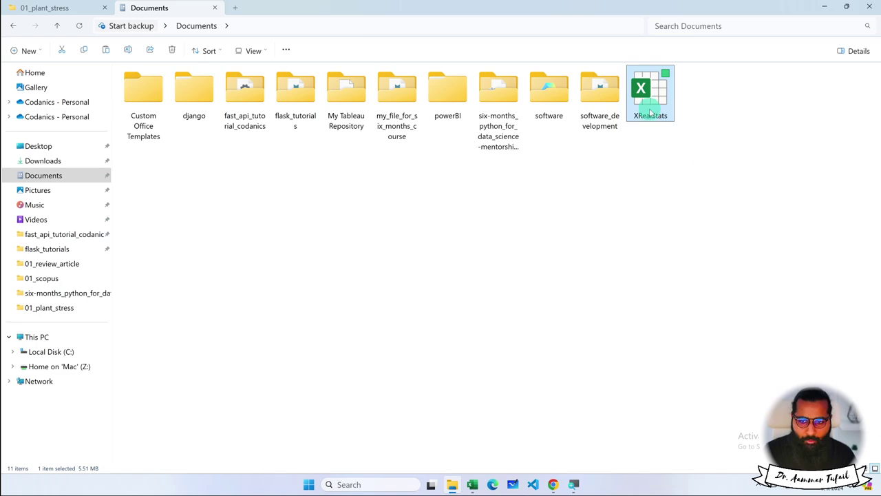
- From Excel's File > Options > Add-ins page, open the Excel Add-ins dialog with Go
left_click(474, 485)
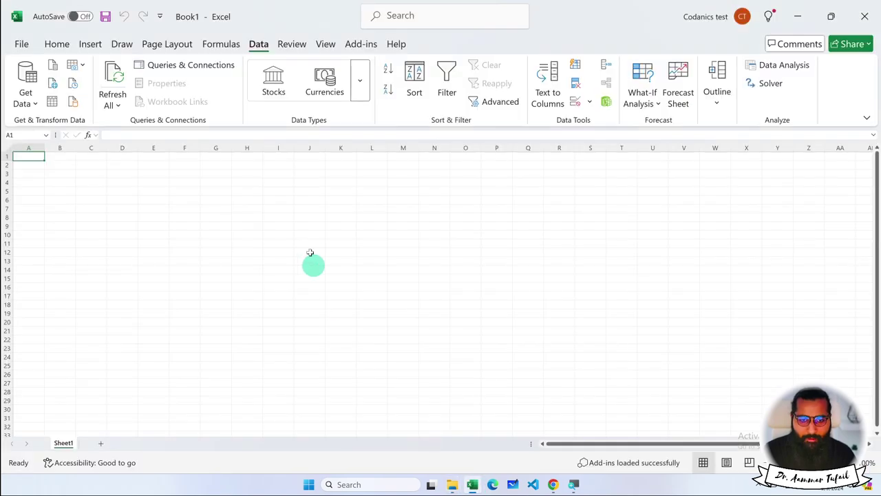
left_click(22, 45)
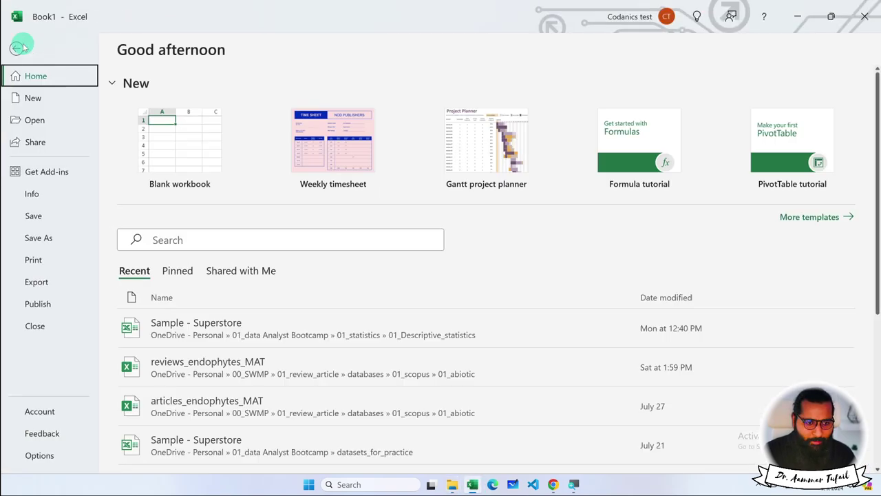
left_click(42, 456)
left_click(293, 303)
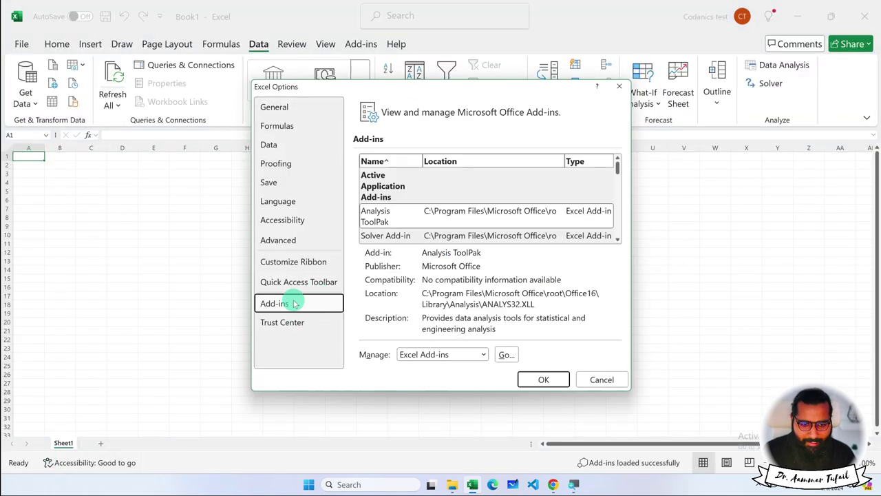
left_click(506, 354)
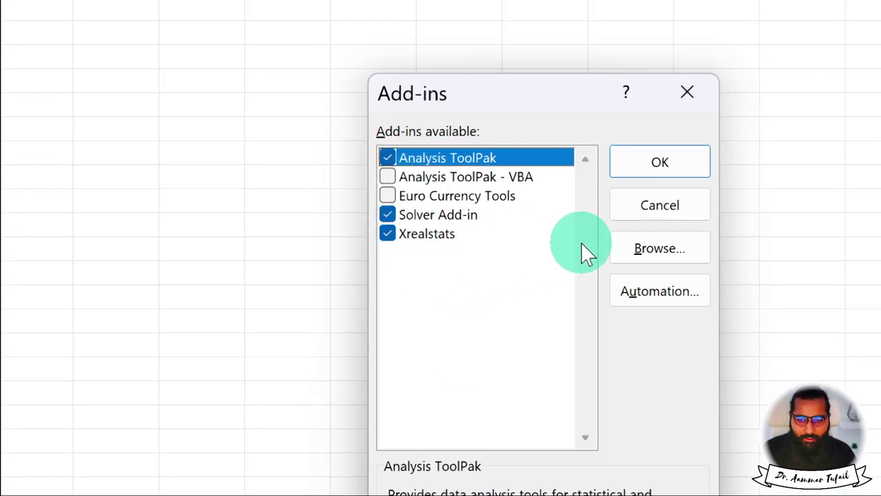
- Untick Xrealstats, then browse to Documents and load XRealStats, replacing the existing copy
left_click(389, 235)
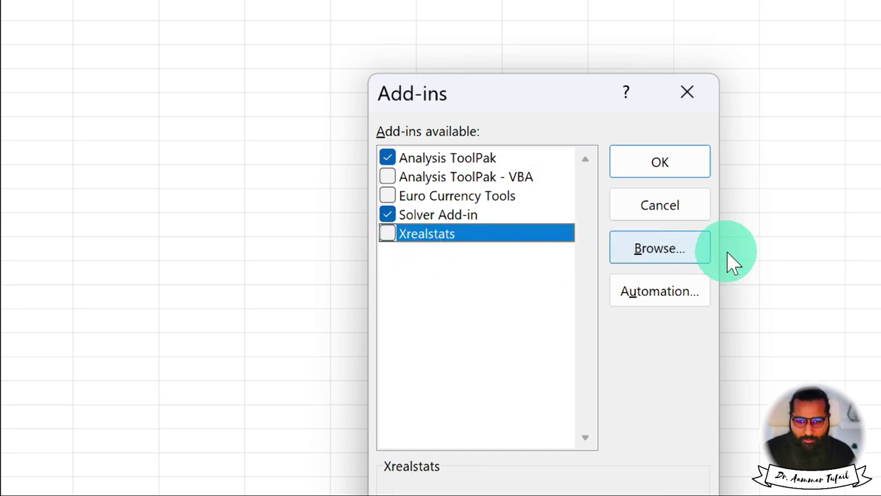
left_click(662, 248)
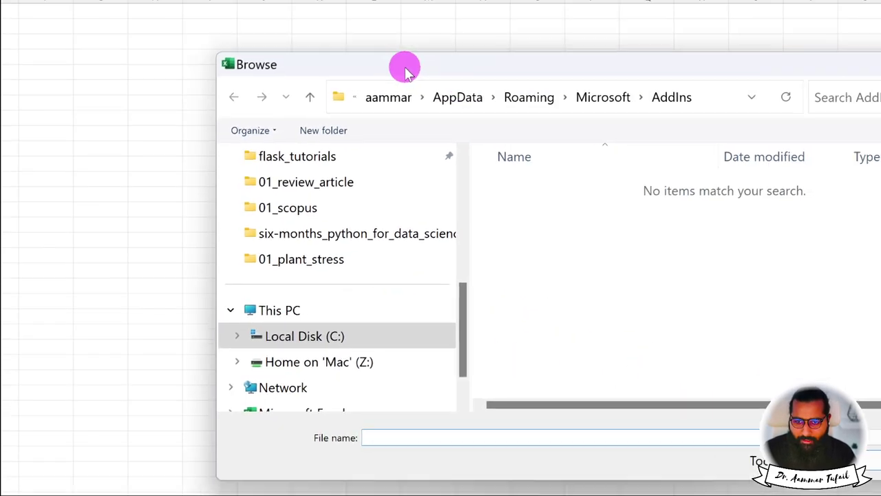
left_click_drag(673, 137, 245, 40)
scroll(189, 341, "up", 5)
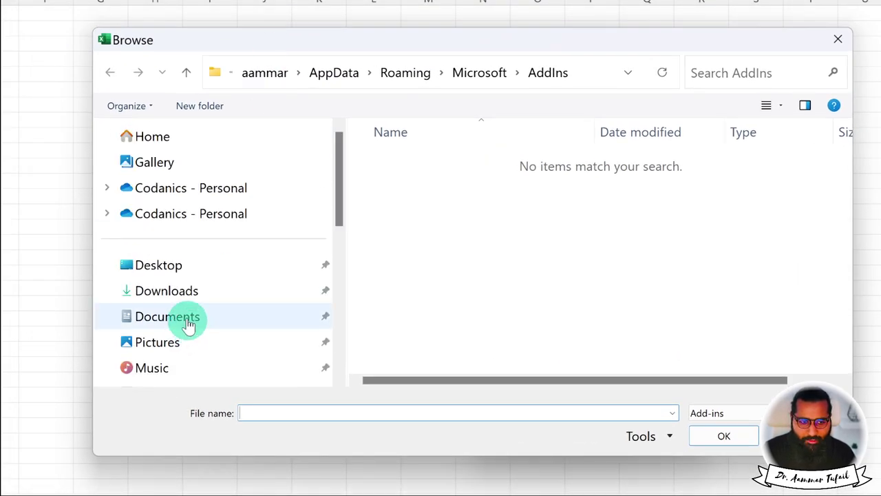
left_click(172, 320)
scroll(481, 255, "down", 2)
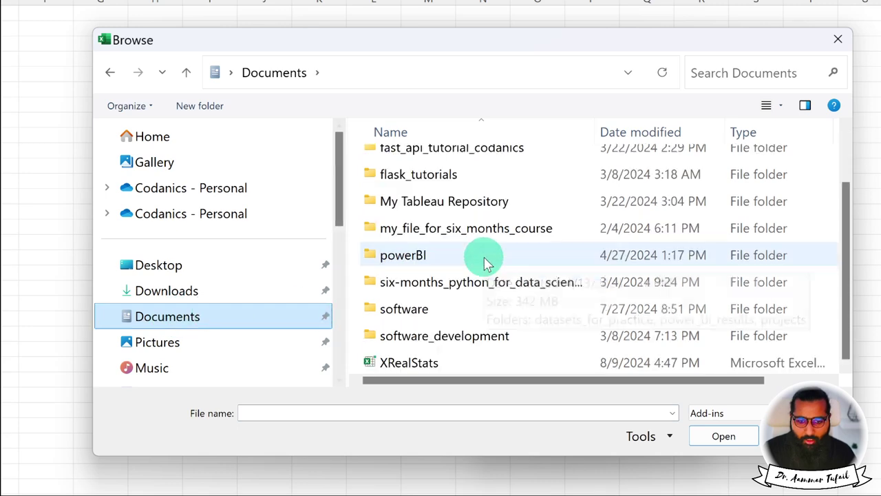
left_click(416, 366)
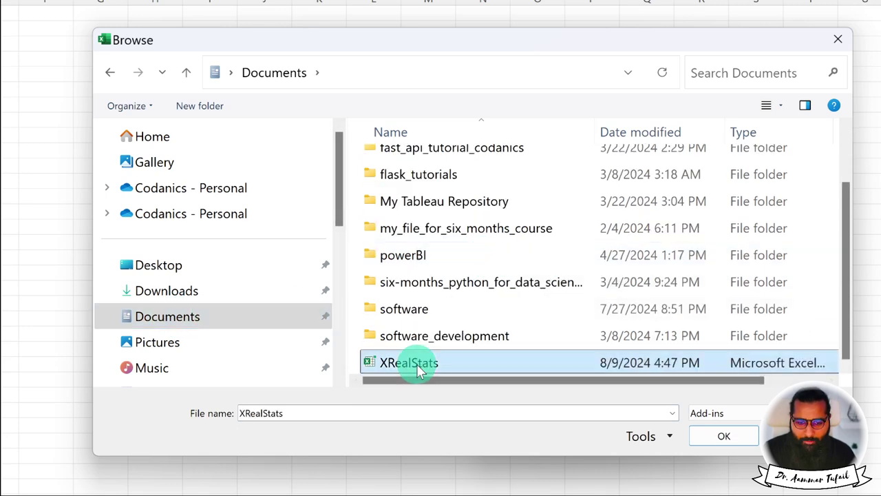
left_click(724, 436)
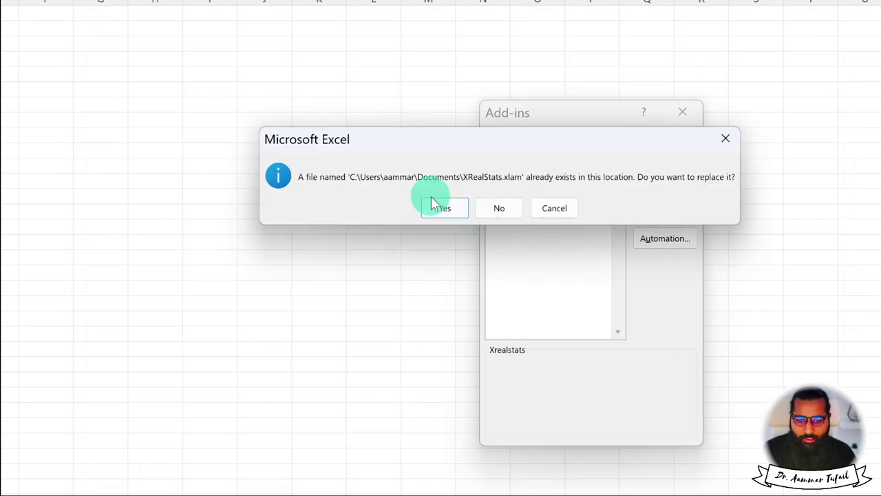
left_click(437, 210)
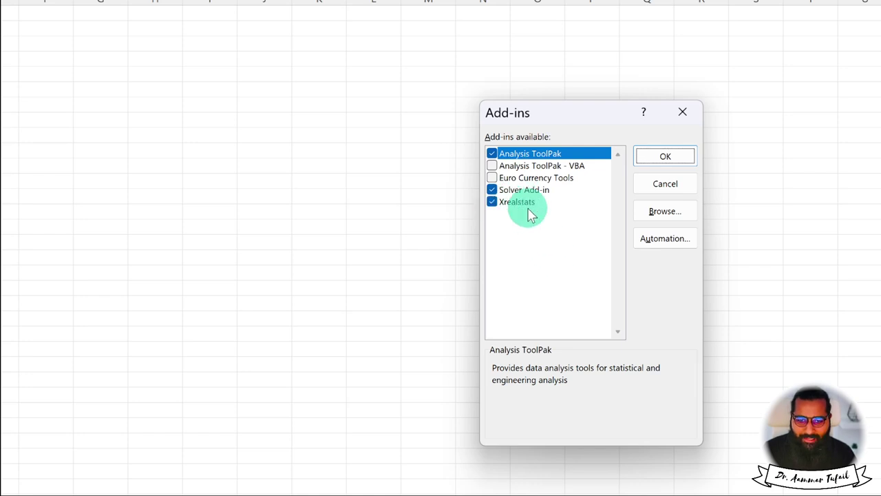
- Load XRealStats from Documents again, replace the existing file, and confirm the Add-ins dialog
left_click(665, 213)
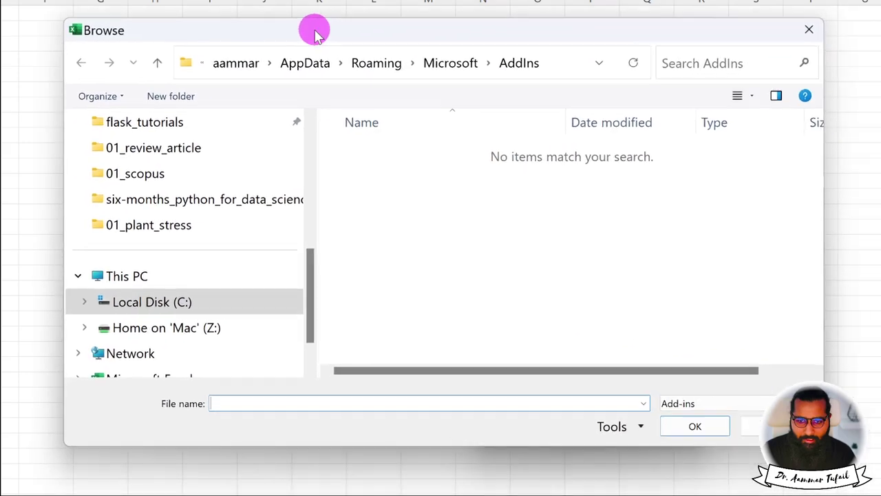
left_click_drag(726, 140, 297, 33)
scroll(75, 301, "up", 5)
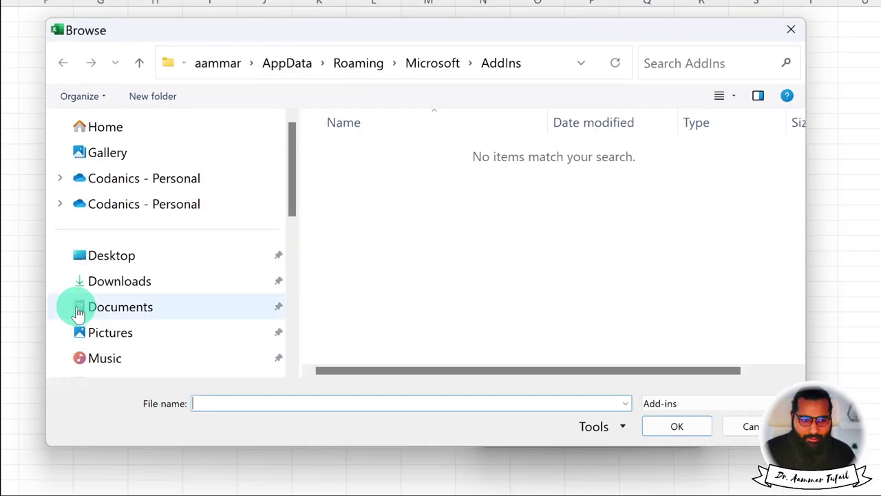
left_click(127, 309)
scroll(384, 286, "down", 2)
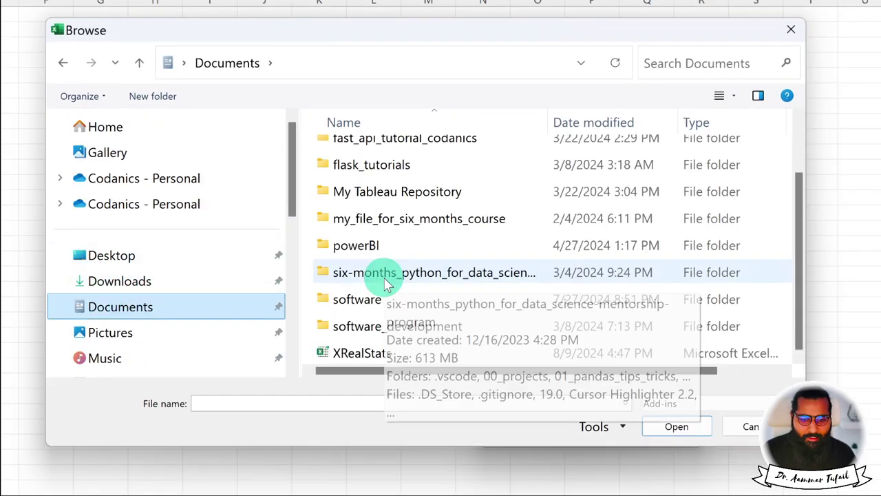
left_click(339, 358)
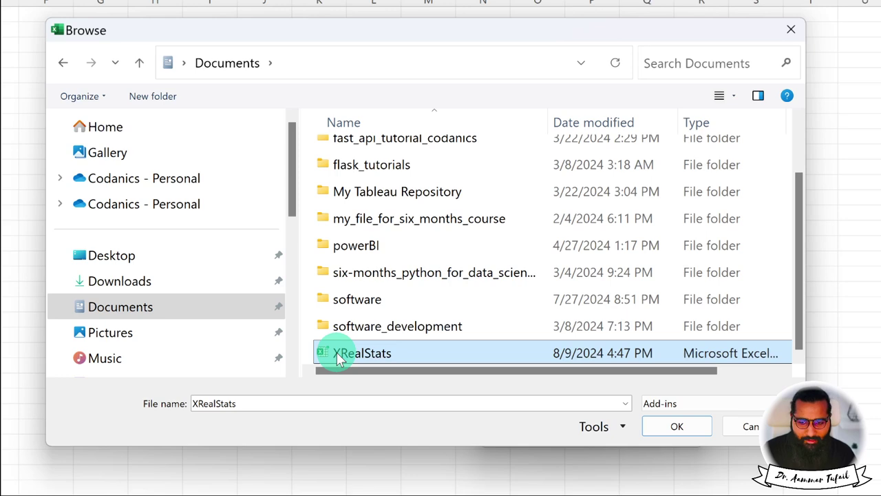
left_click(650, 425)
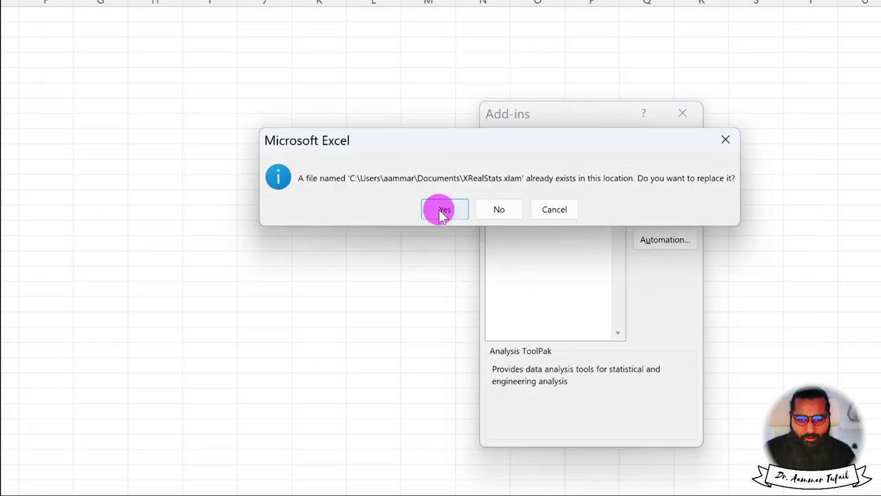
left_click(440, 210)
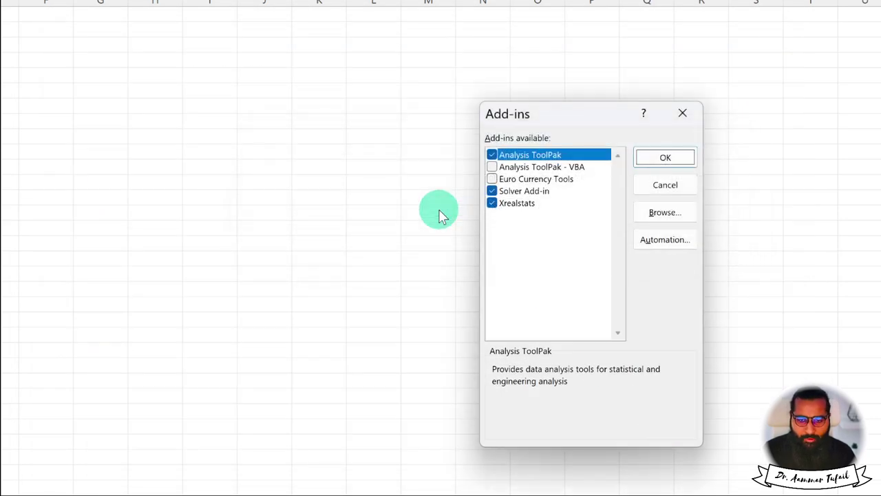
left_click(661, 155)
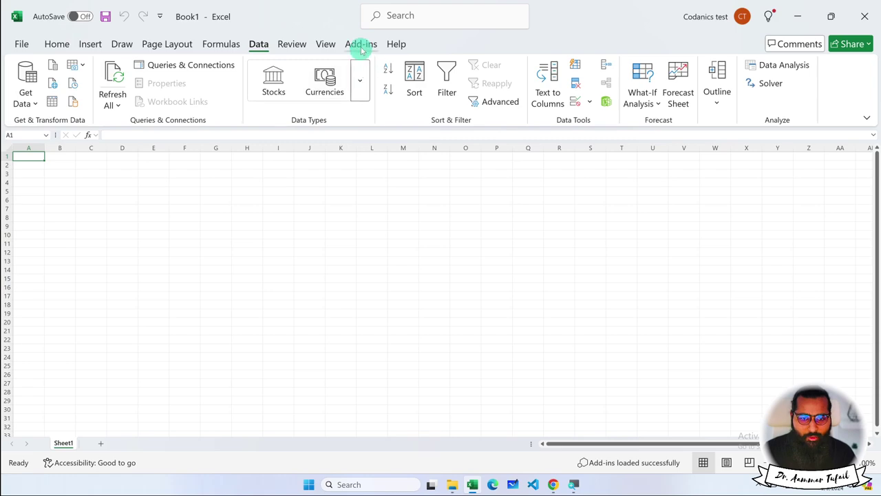
- Glance at the Real Statistics page in Chrome, then show Excel's Add-ins ribbon with Real Statistics
mouse_move(556, 483)
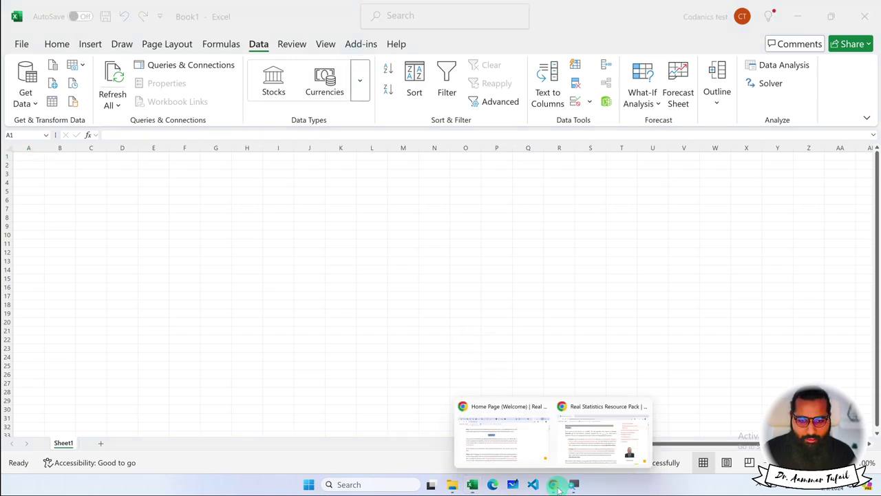
left_click(589, 448)
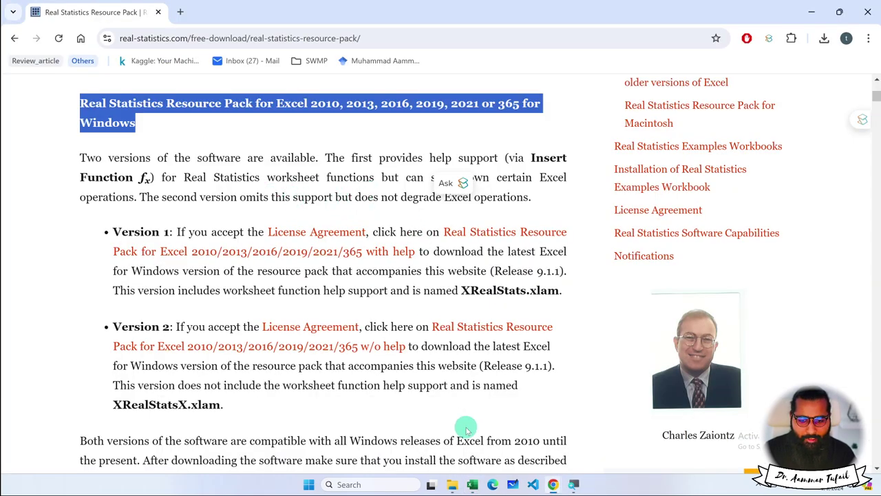
left_click(469, 484)
left_click(355, 44)
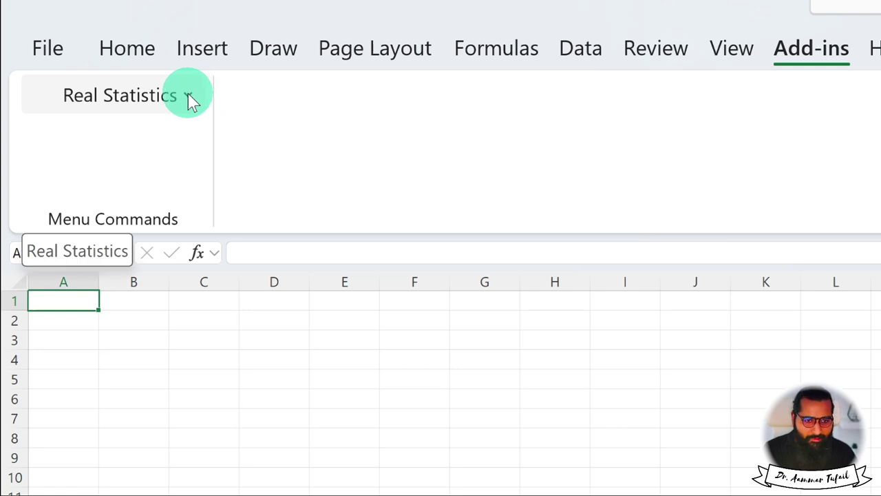
- Open Real Statistics > Data Analysis Tools and review Desc tools from Frequency Table to Step Chart
left_click(189, 98)
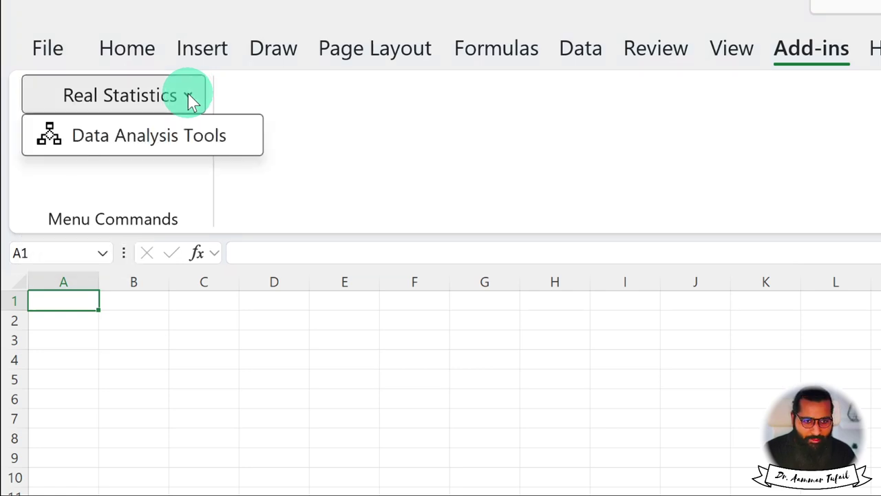
left_click(164, 138)
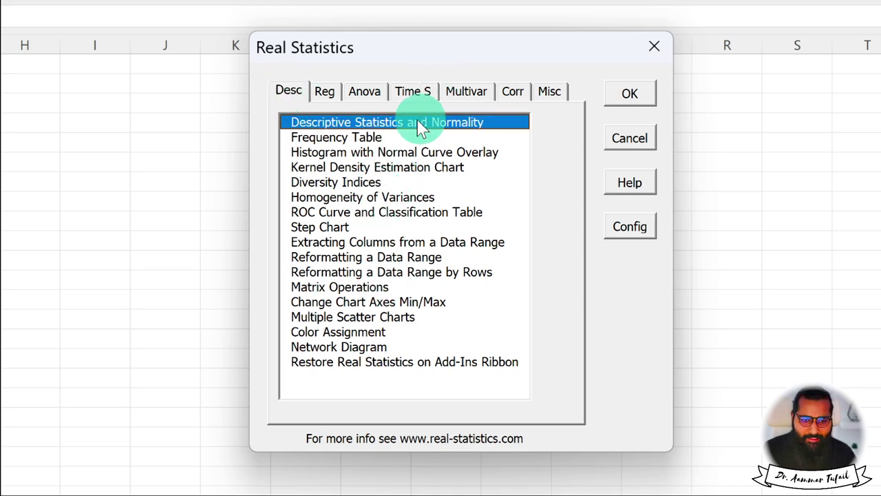
left_click(368, 138)
left_click(450, 152)
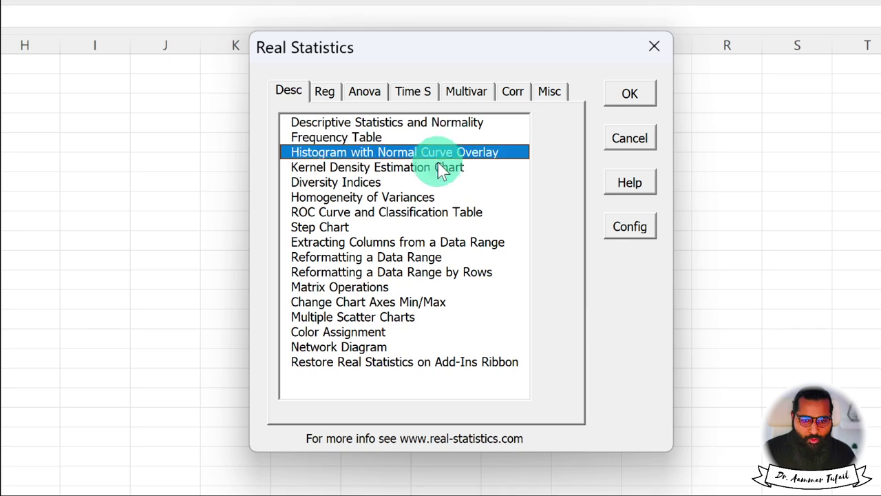
left_click(432, 172)
left_click(397, 183)
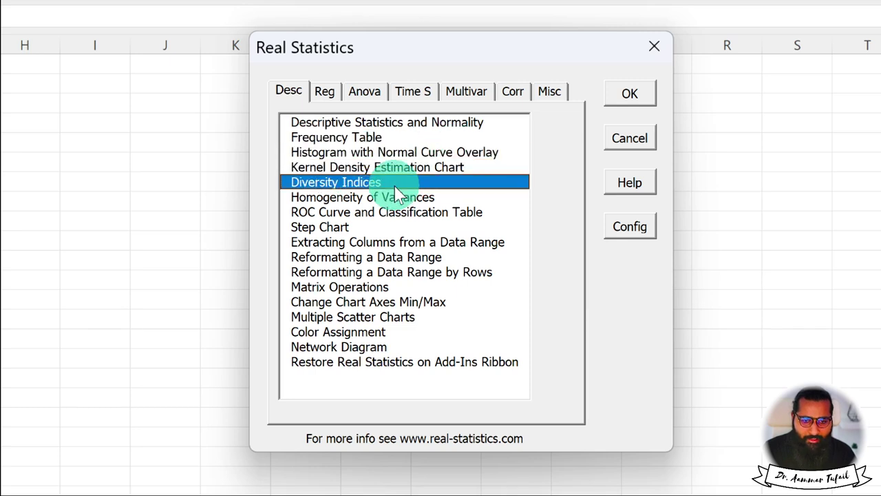
left_click(384, 200)
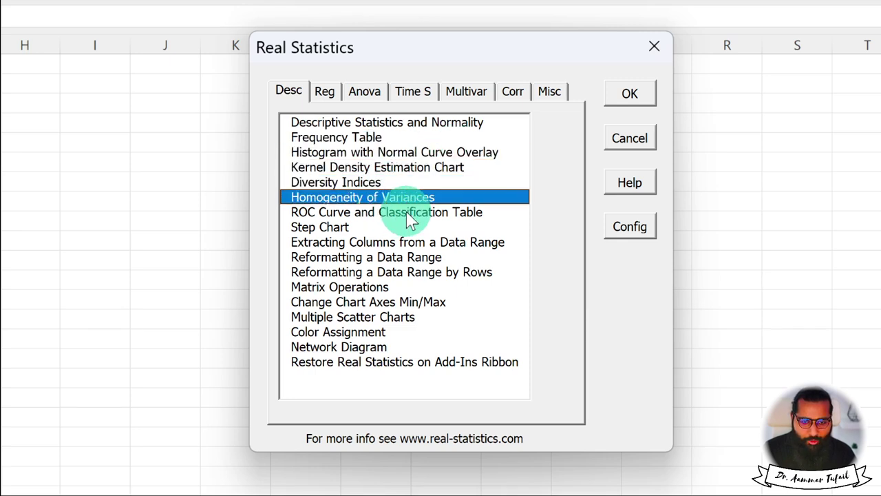
left_click(416, 212)
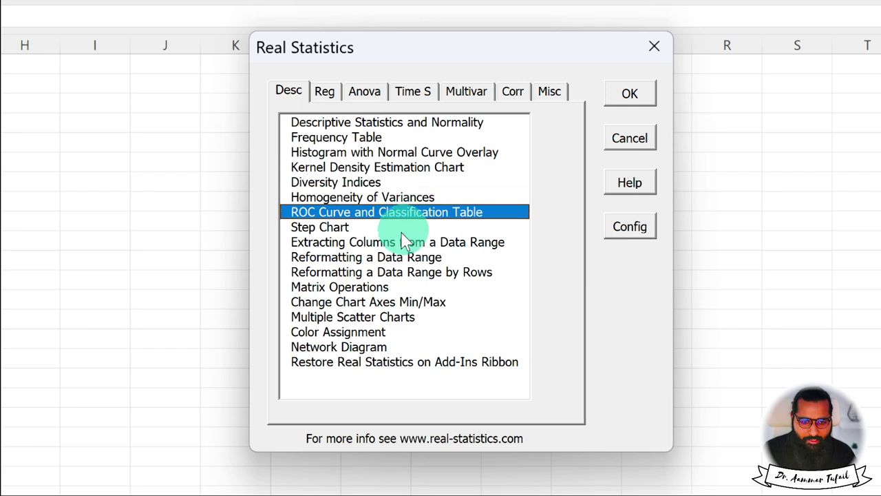
left_click(406, 228)
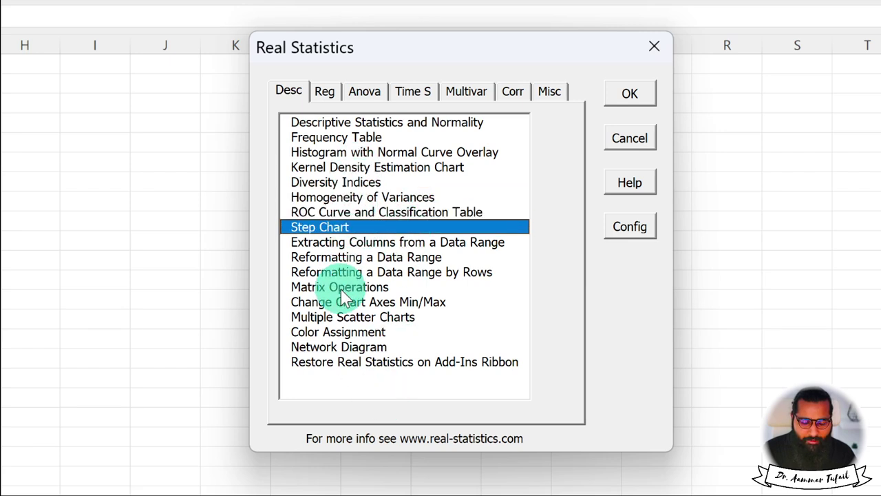
- Review the lower Desc entries, Restore Real Statistics up to Reformatting a Data Range, then show the Reg tab
left_click(336, 362)
left_click(341, 347)
left_click(340, 332)
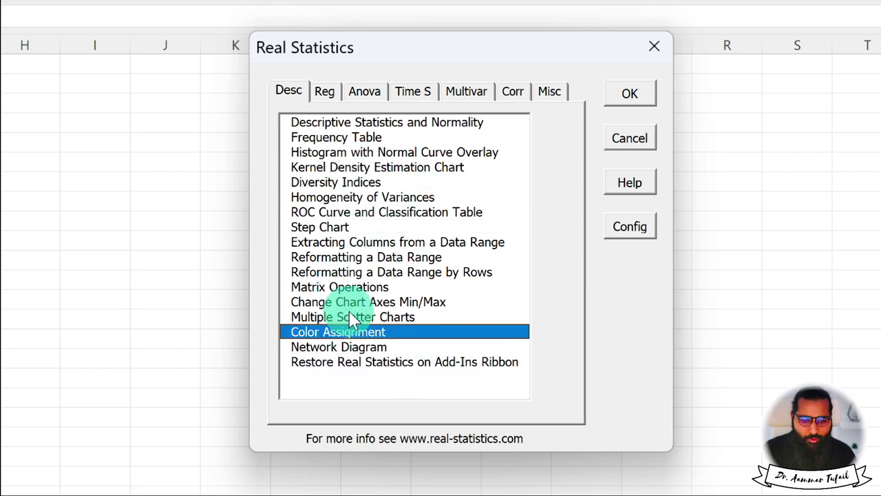
left_click(351, 301)
left_click(355, 273)
left_click(351, 258)
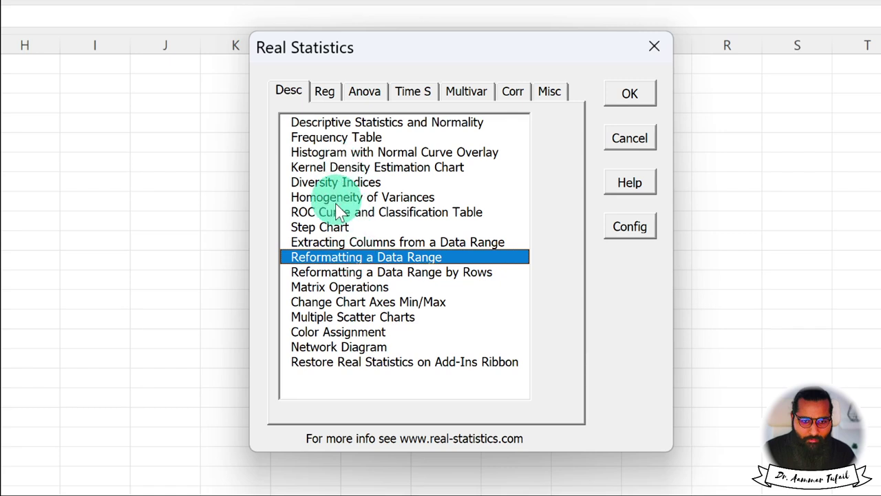
left_click(320, 83)
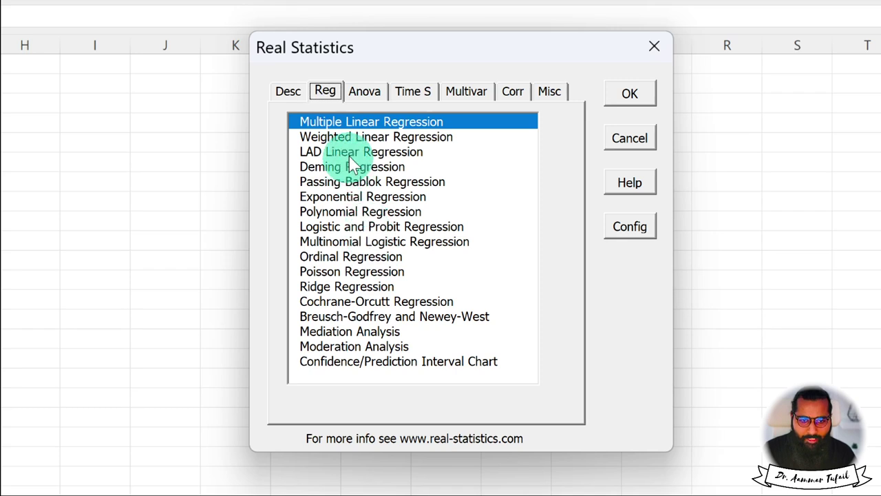
- View the Anova, Time S, Multivar and Corr tabs, including the association and reliability tools
left_click(365, 91)
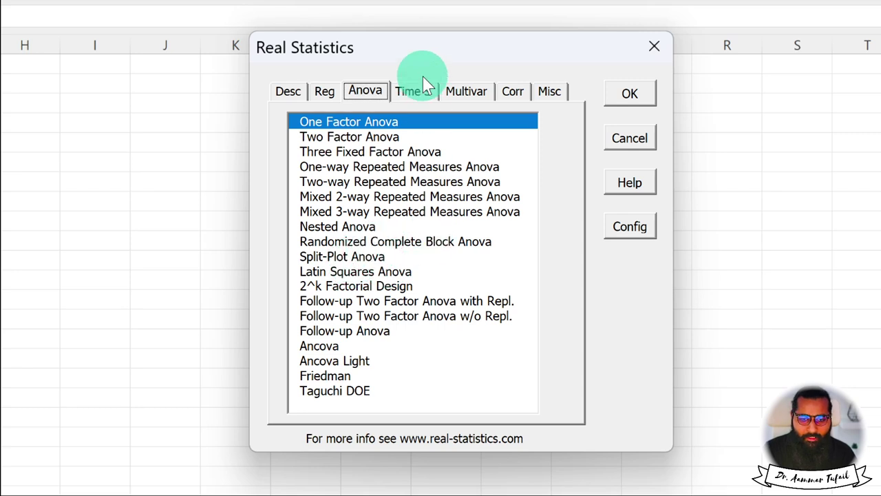
left_click(411, 90)
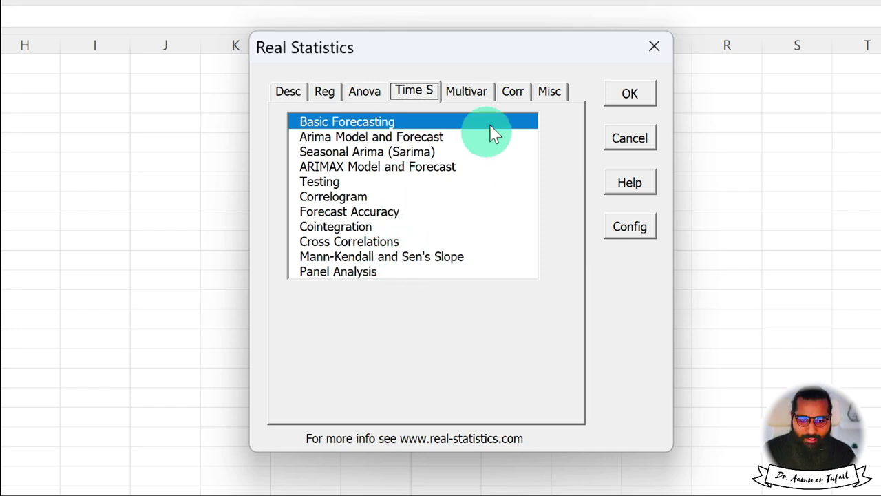
left_click(466, 95)
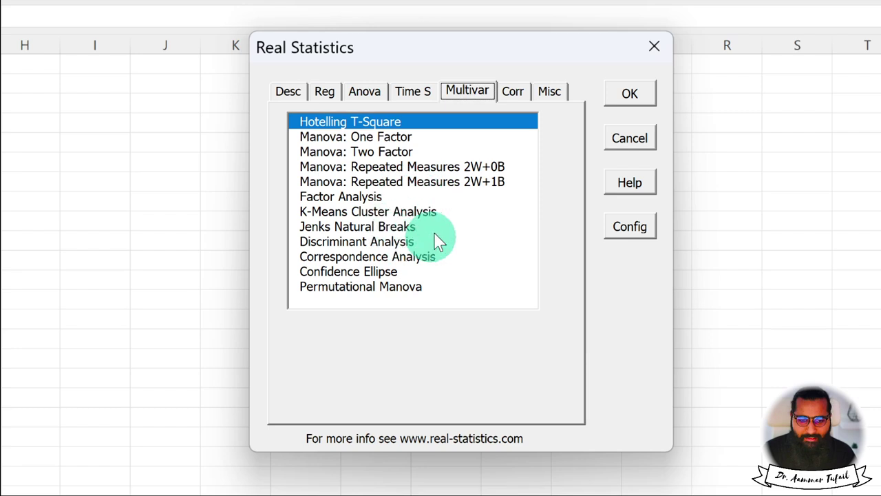
left_click(515, 92)
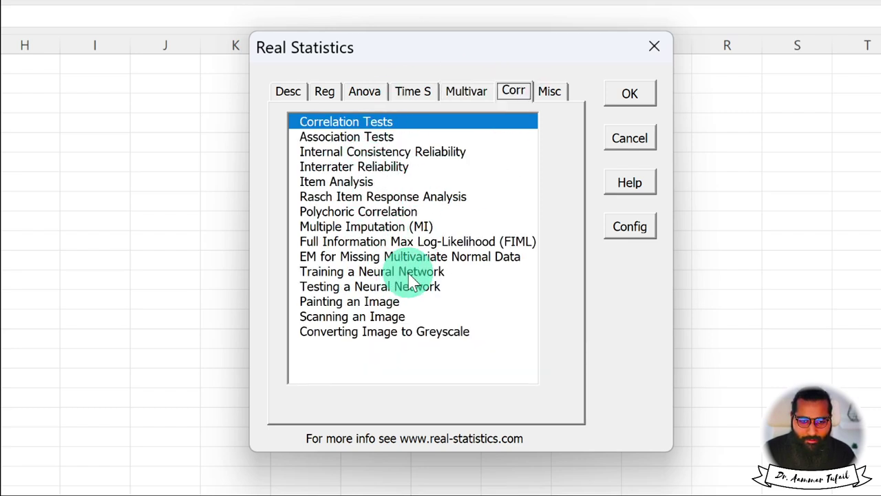
left_click(395, 137)
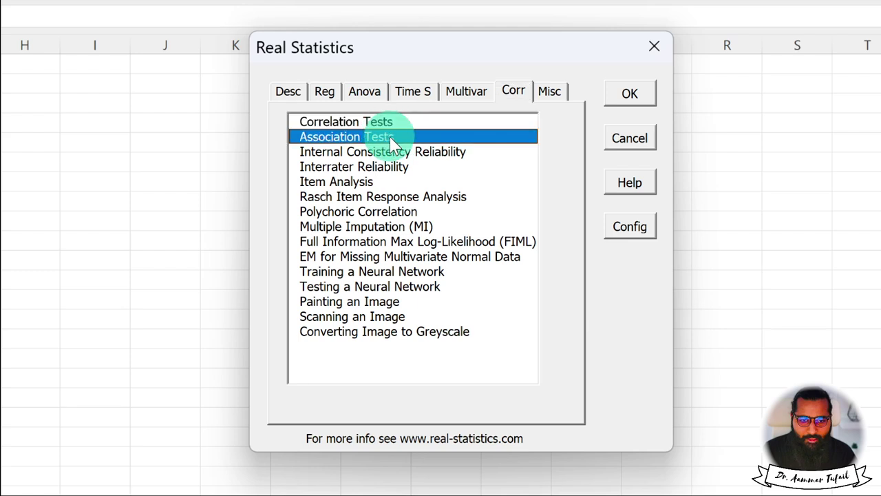
left_click(406, 152)
left_click(398, 172)
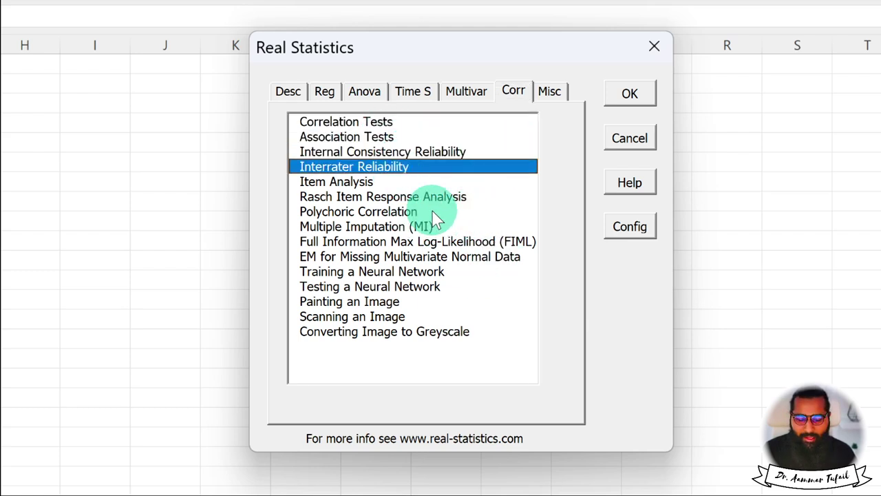
- Cycle through Misc, Desc, Reg and the other tabs, then cancel and return to the download page
left_click(549, 91)
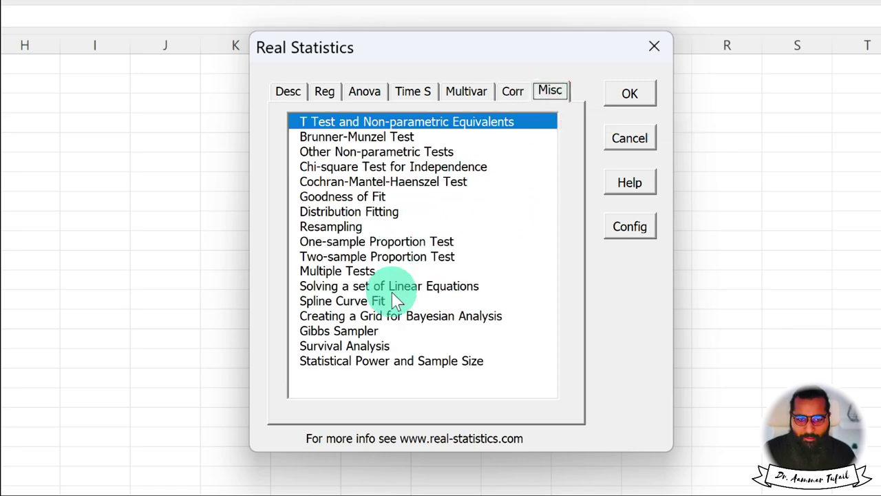
left_click(288, 91)
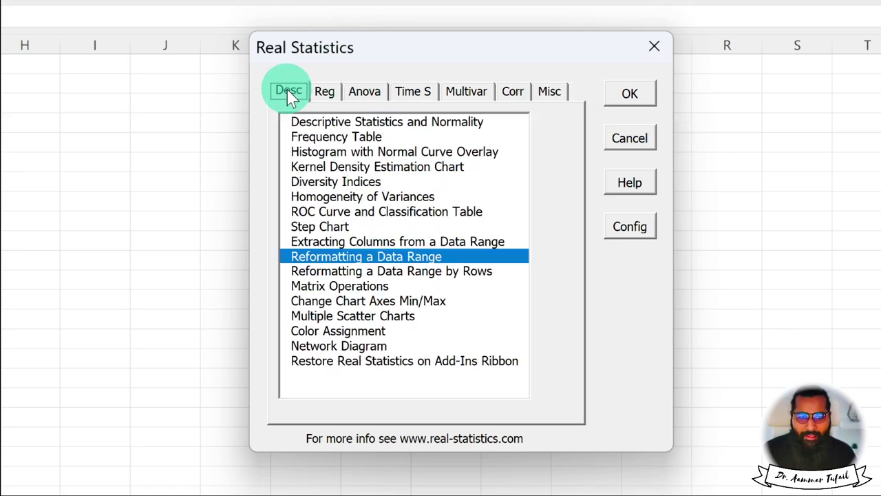
left_click(324, 91)
left_click(374, 91)
left_click(414, 91)
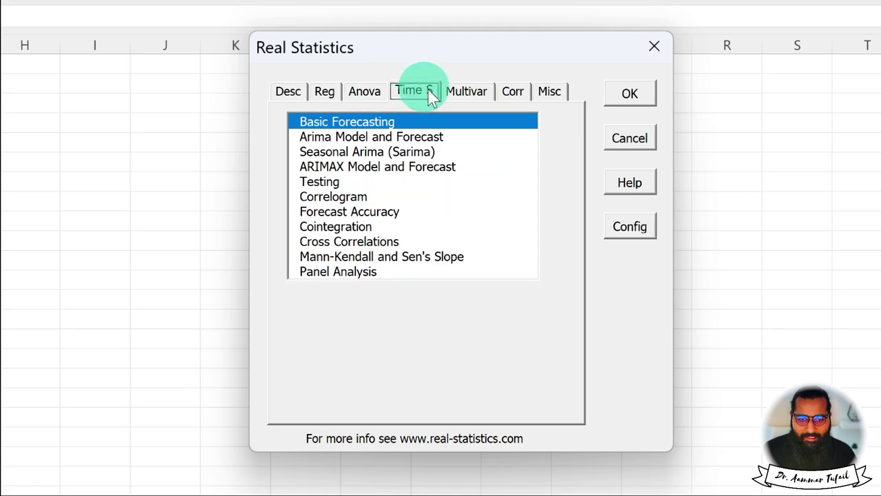
left_click(468, 93)
left_click(519, 90)
left_click(551, 90)
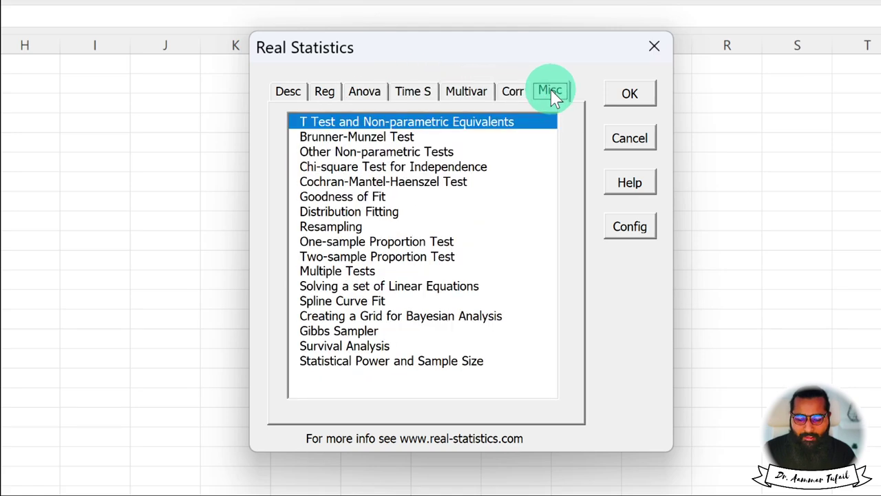
left_click(287, 91)
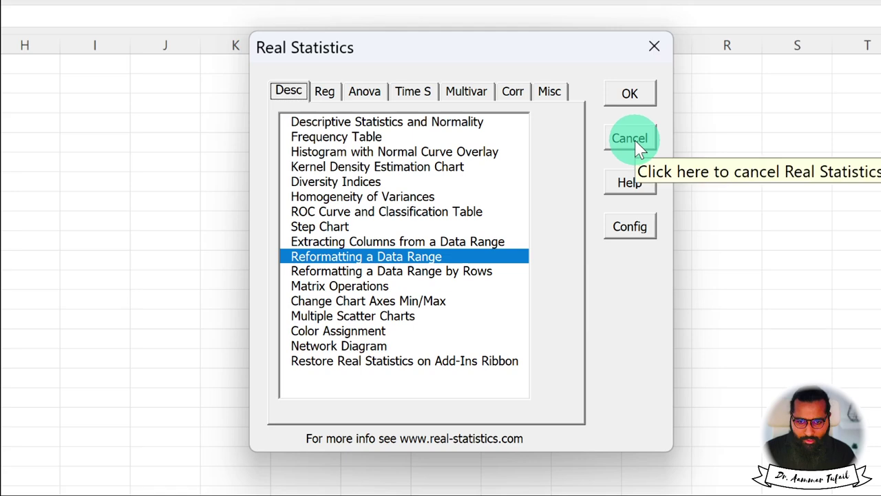
left_click(634, 142)
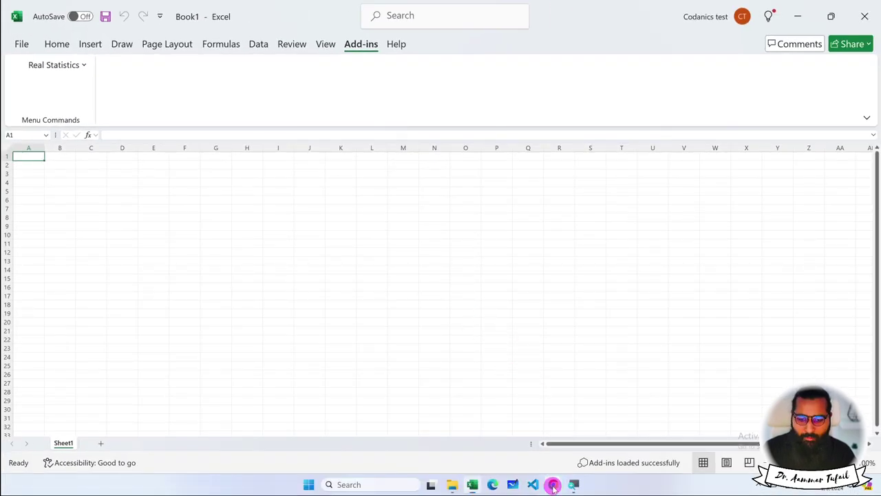
left_click(553, 484)
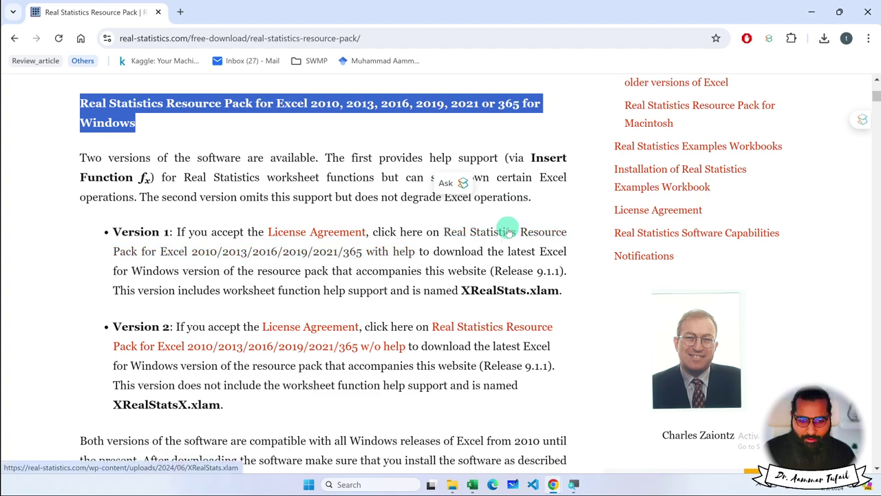
scroll(507, 231, "up", 10)
scroll(507, 231, "down", 2)
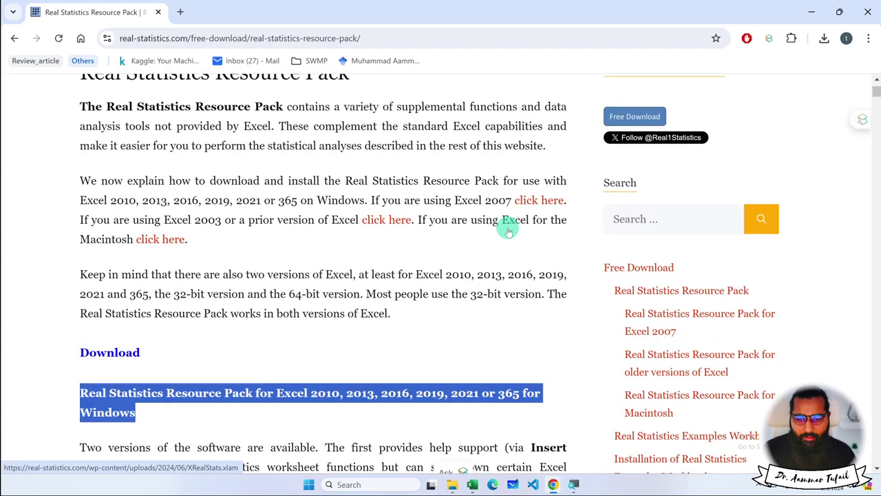
scroll(496, 244, "up", 1)
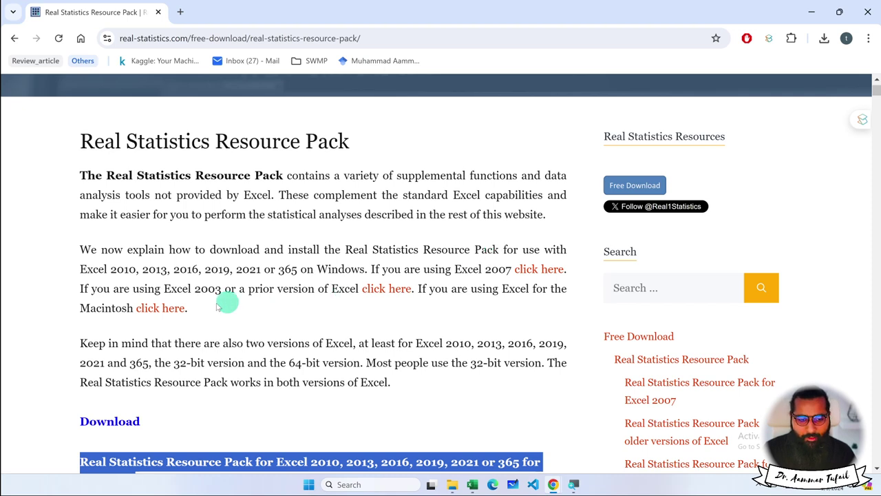
left_click(150, 311)
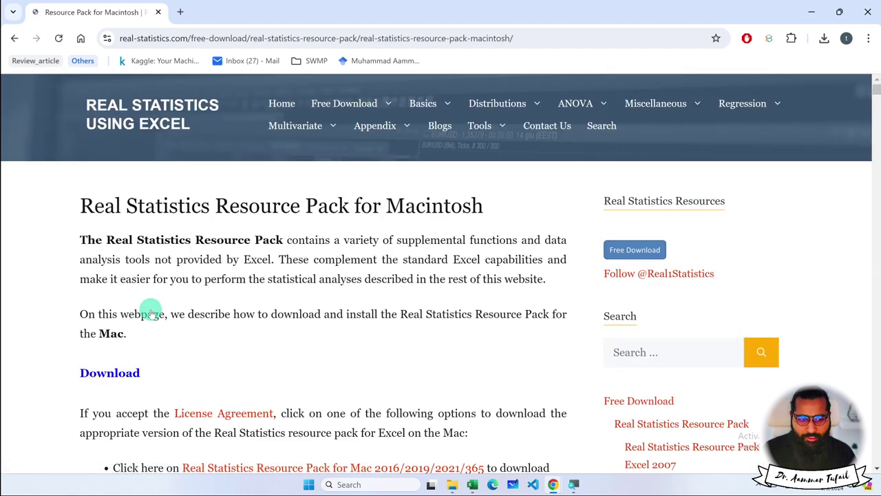
key("alt+Left")
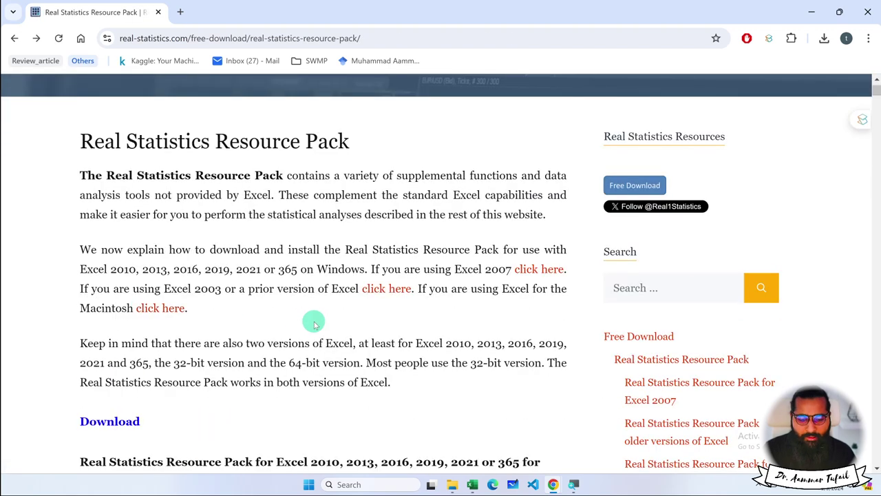
left_click(329, 39)
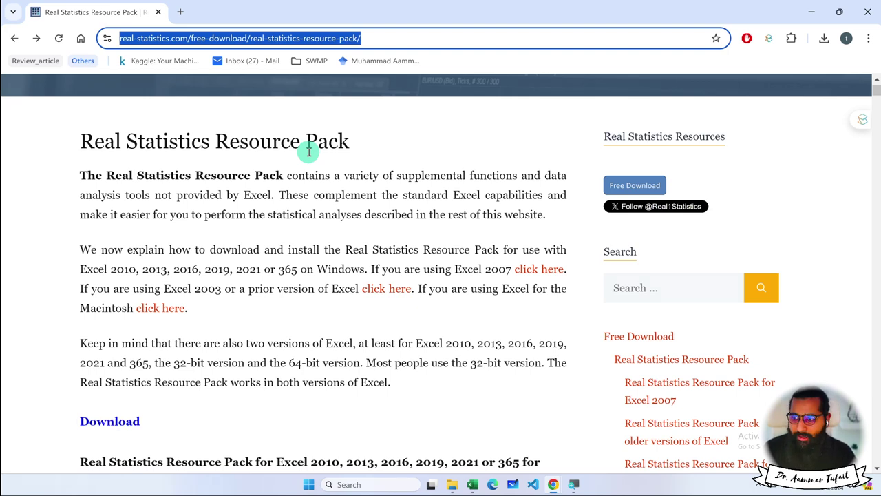
mouse_move(473, 485)
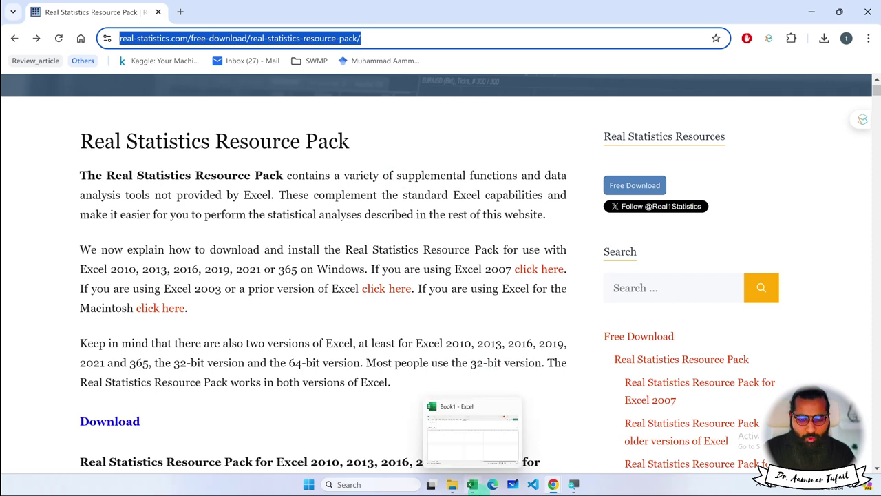
- Back in Excel, search the Office add-in store for 'stat', browse results, then reset the list
left_click(476, 459)
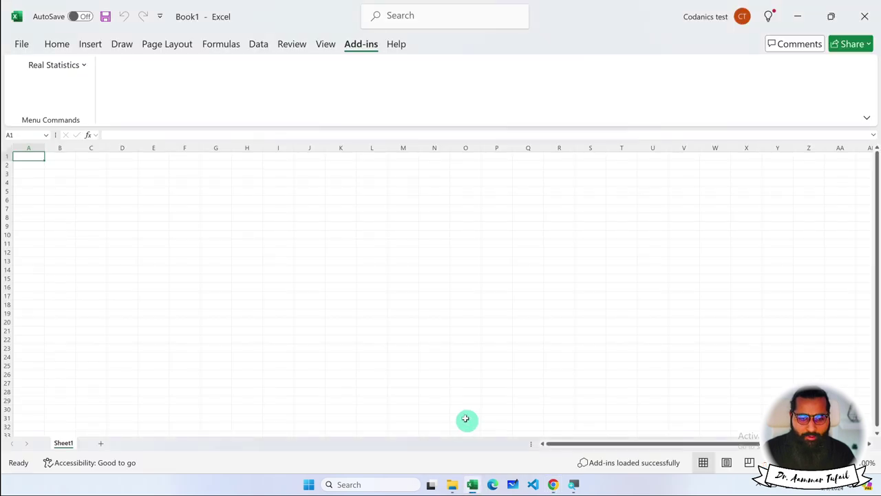
left_click(55, 44)
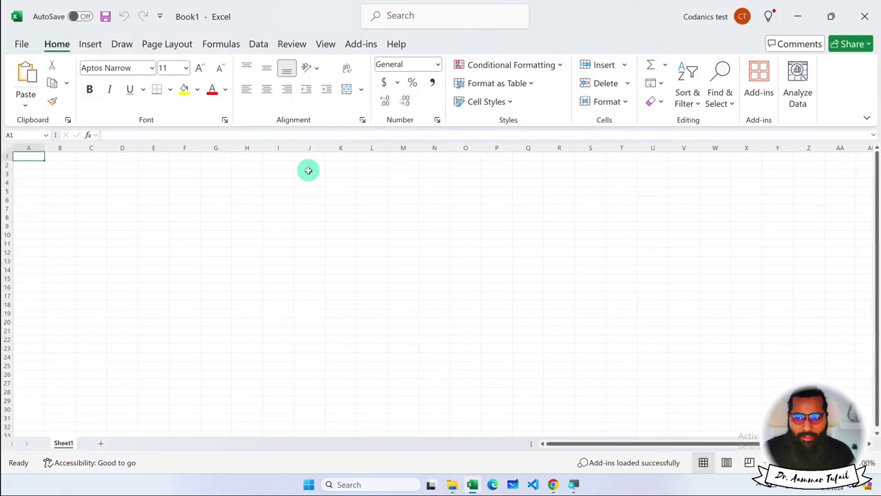
left_click(761, 75)
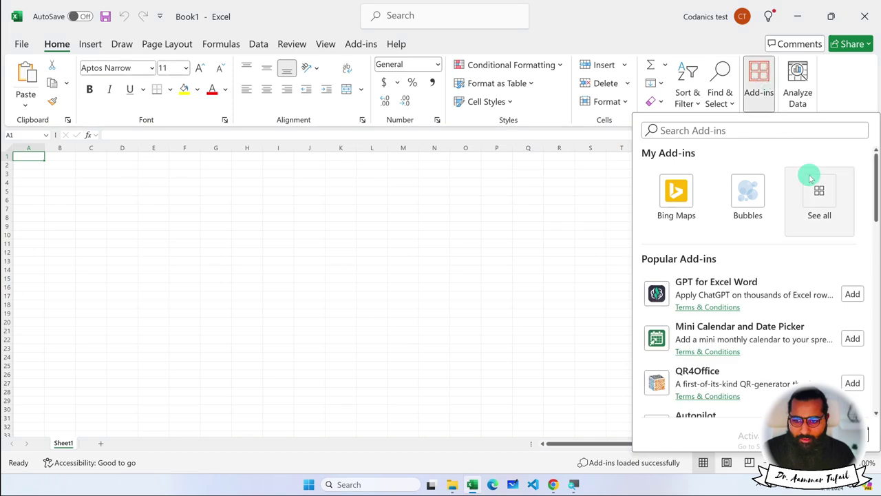
type("s")
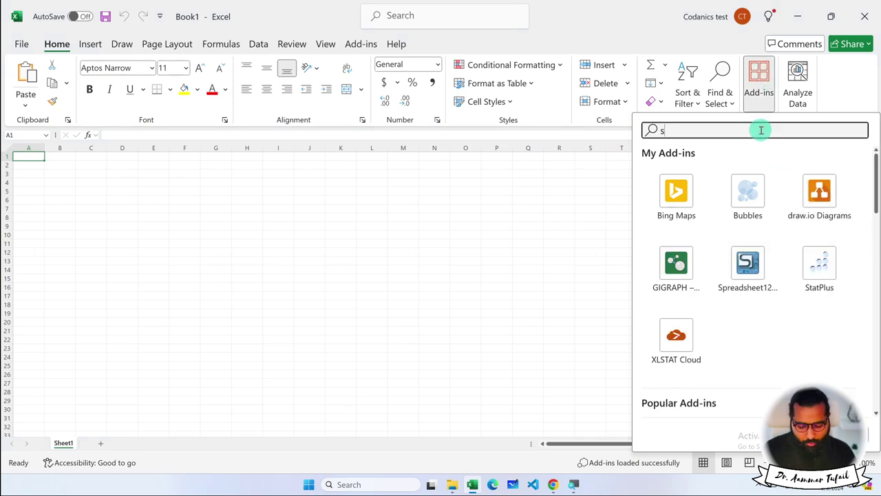
type("tat")
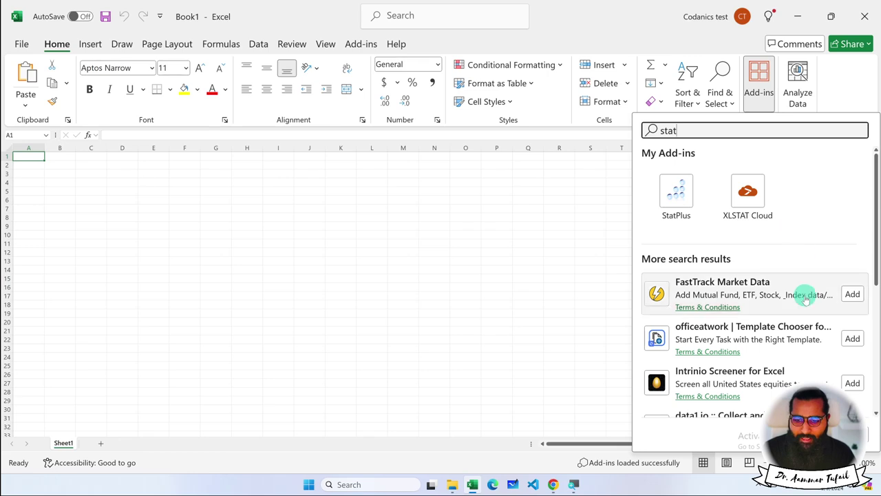
scroll(798, 293, "down", 3)
scroll(805, 302, "down", 2)
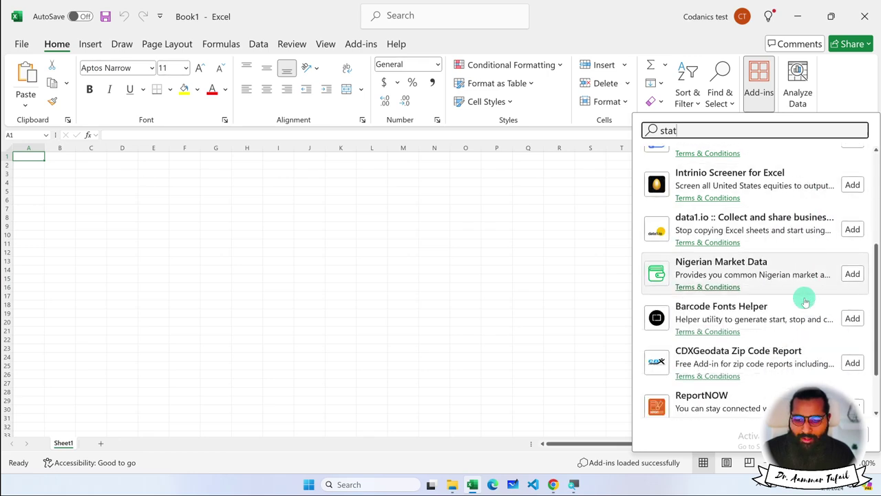
scroll(805, 302, "down", 1)
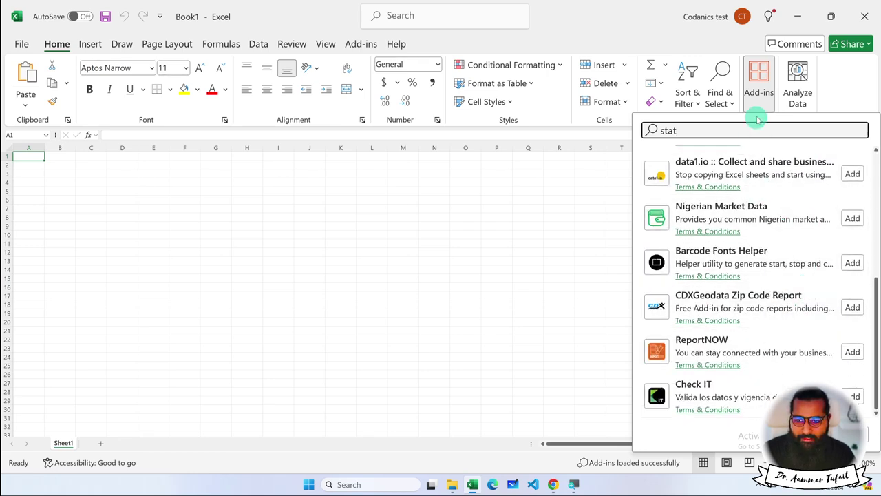
left_click(760, 76)
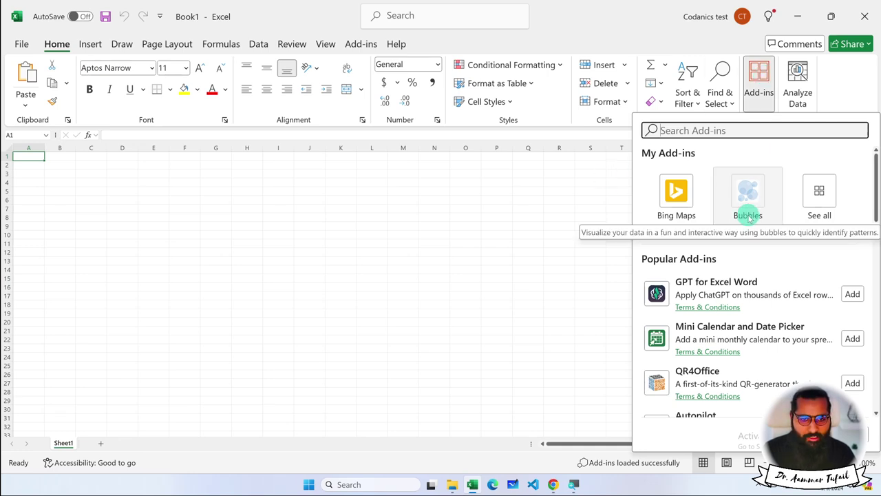
- Close the Office Add-ins pane and show the Add-ins ribbon tab with the Real Statistics menu
left_click(403, 251)
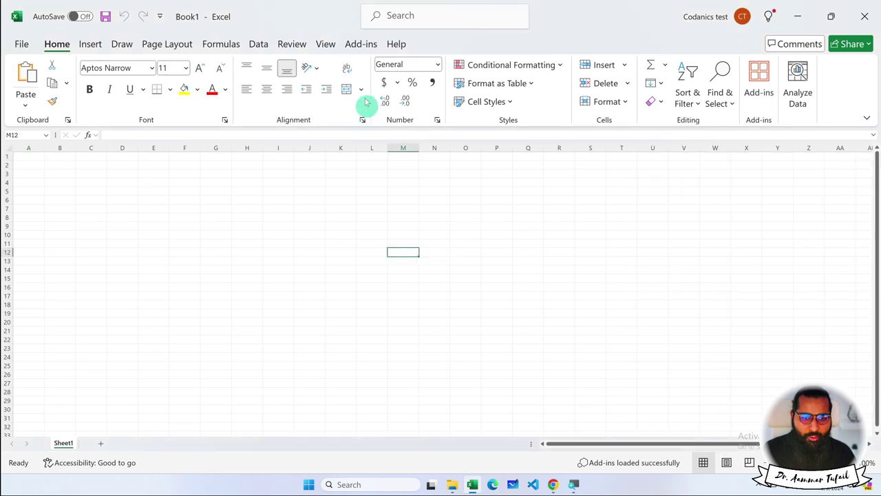
left_click(360, 44)
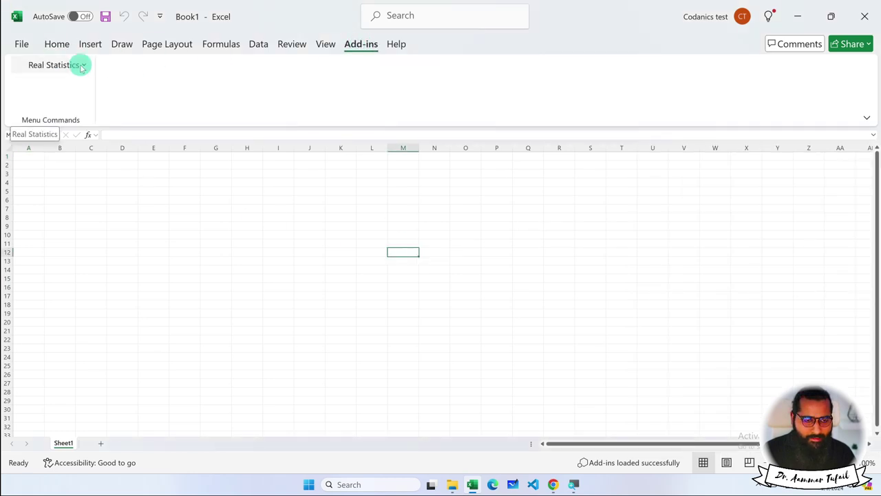